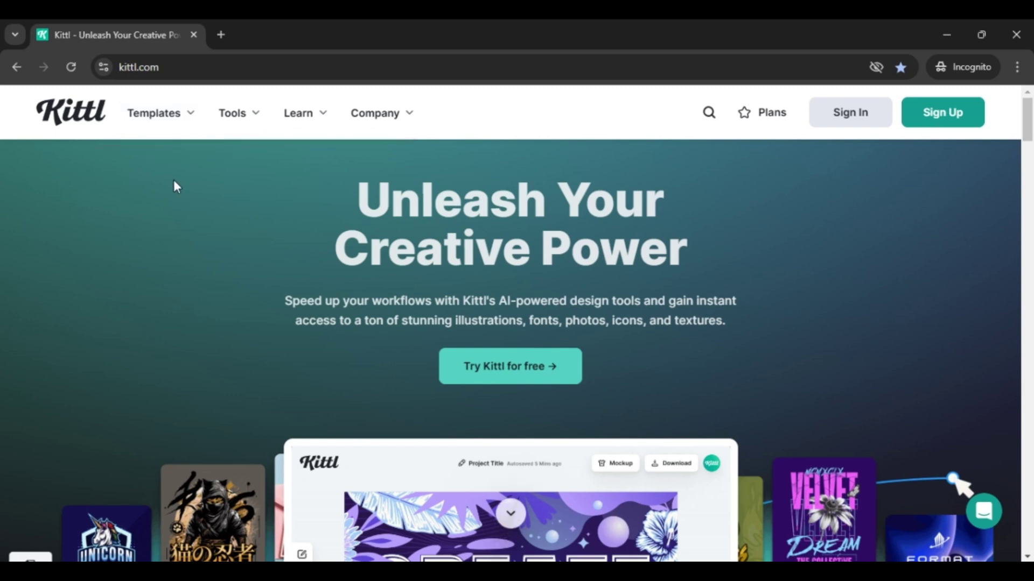
- Preview the Templates, Tools and Learn mega-menus, ending on the Learn resources list
mouse_move(184, 110)
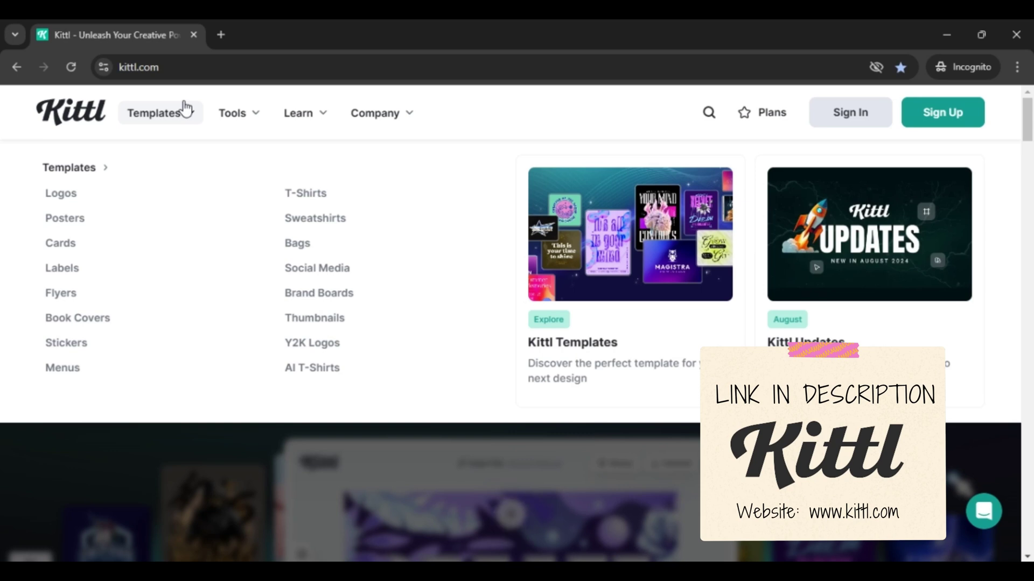
mouse_move(226, 123)
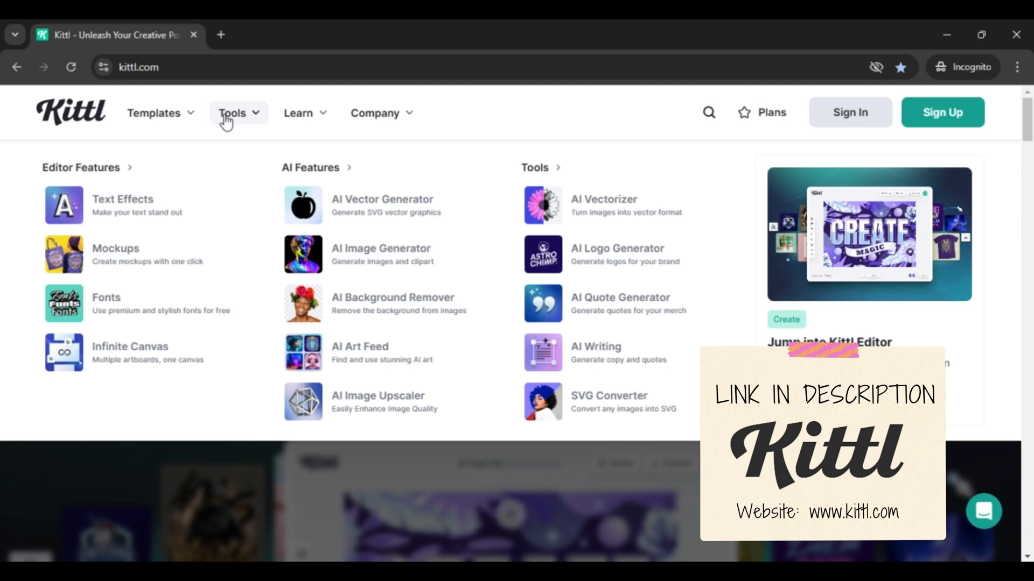
mouse_move(280, 116)
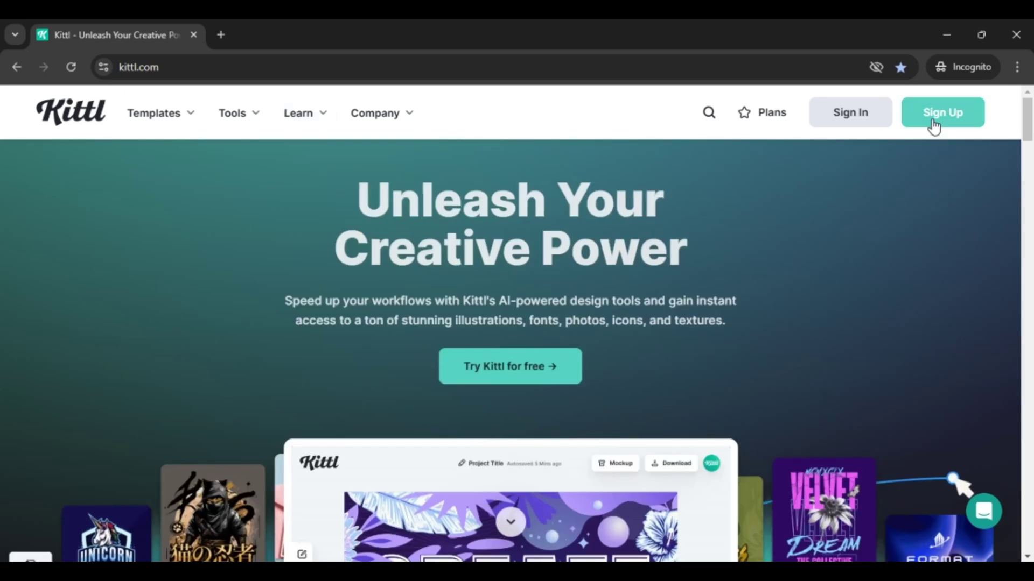
- View the Create Free Account form, dismiss it, and go back to the signed-in Kittl home
click(934, 127)
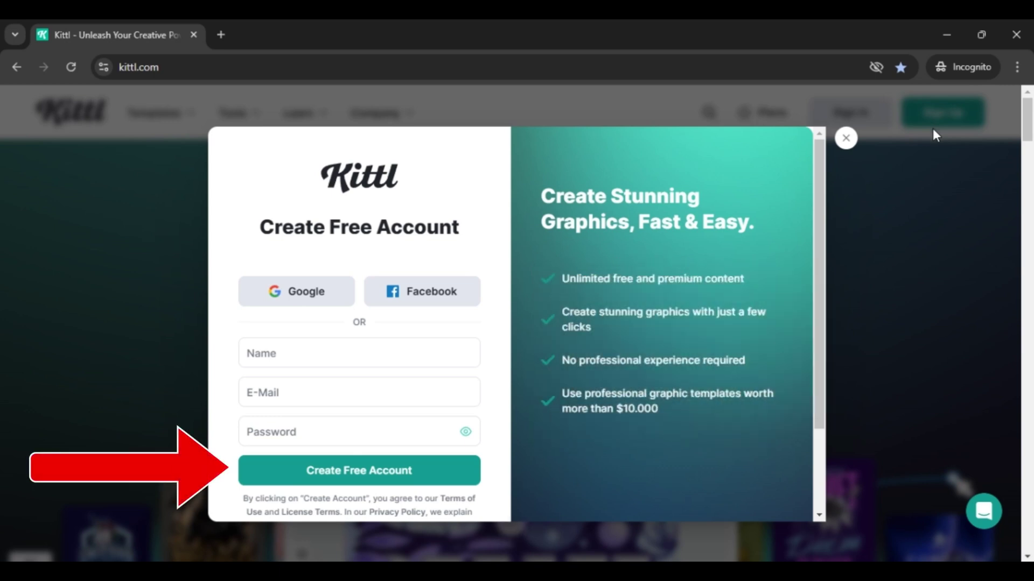
click(850, 140)
click(1009, 34)
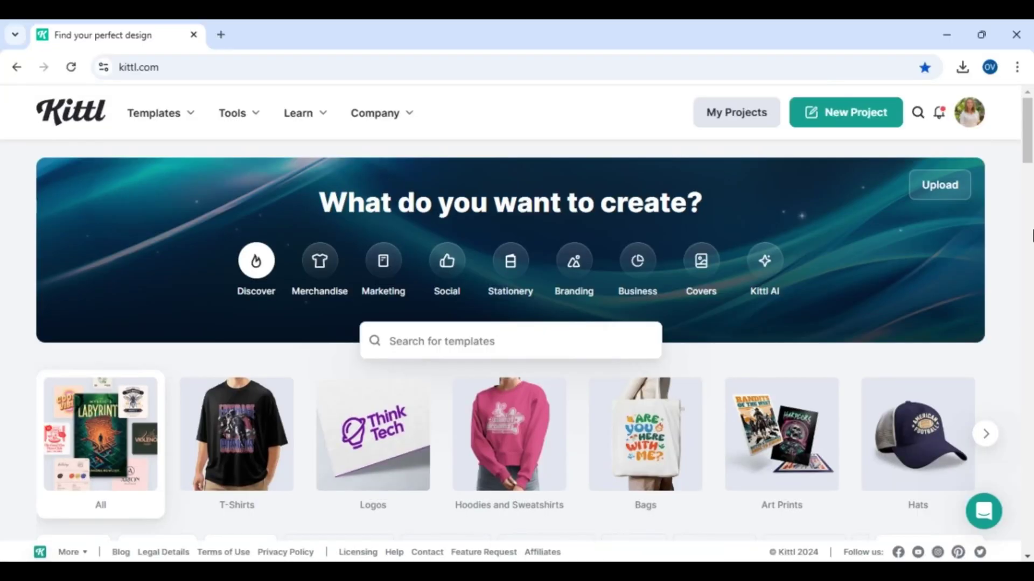
- Create a new project named 'Christmas Gang Sheet' with a blank Artboard 1
click(830, 120)
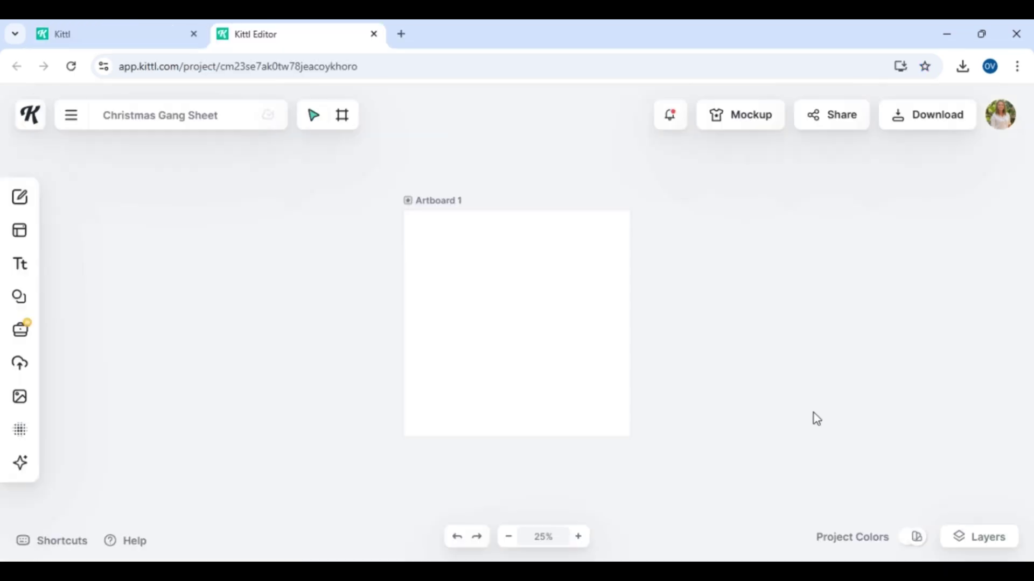
click(233, 114)
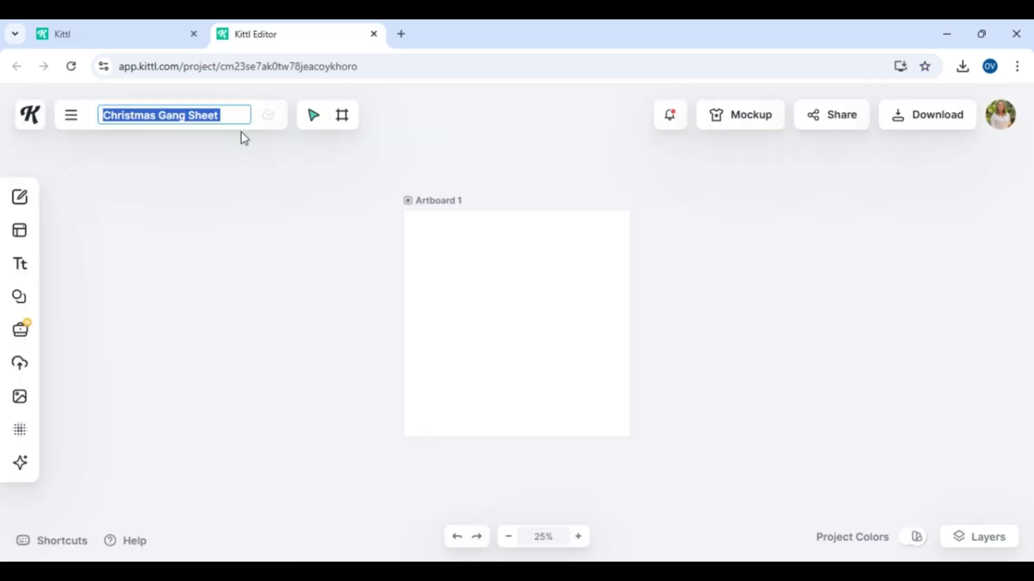
click(233, 113)
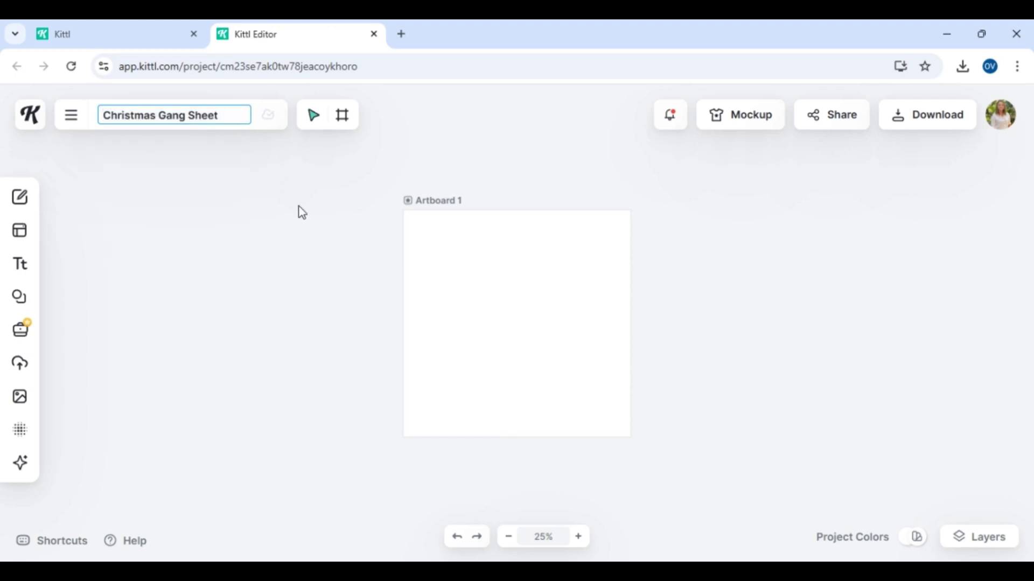
click(376, 189)
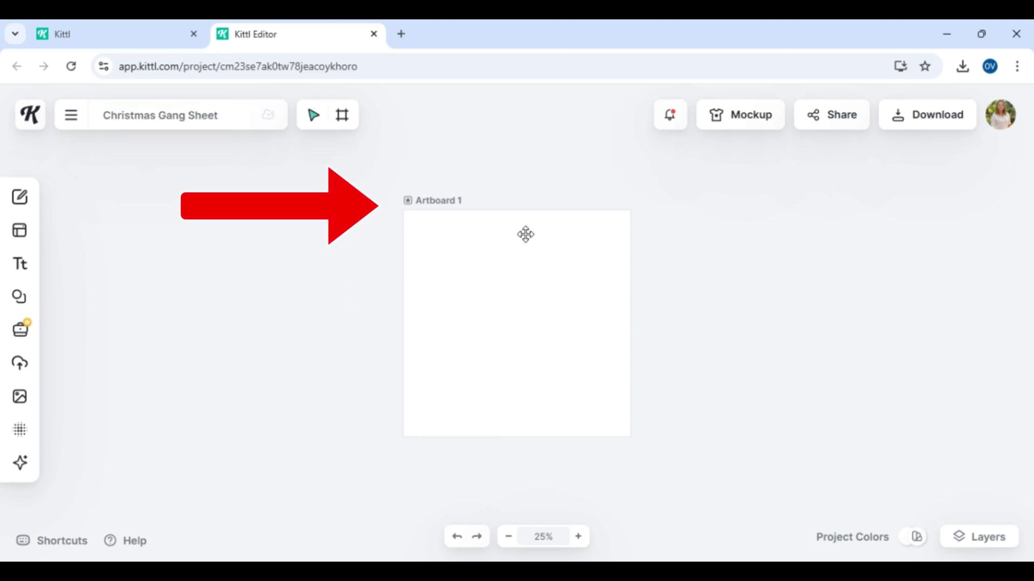
- Set Artboard 1's width to 22 inches and enter 120 for its height
click(462, 205)
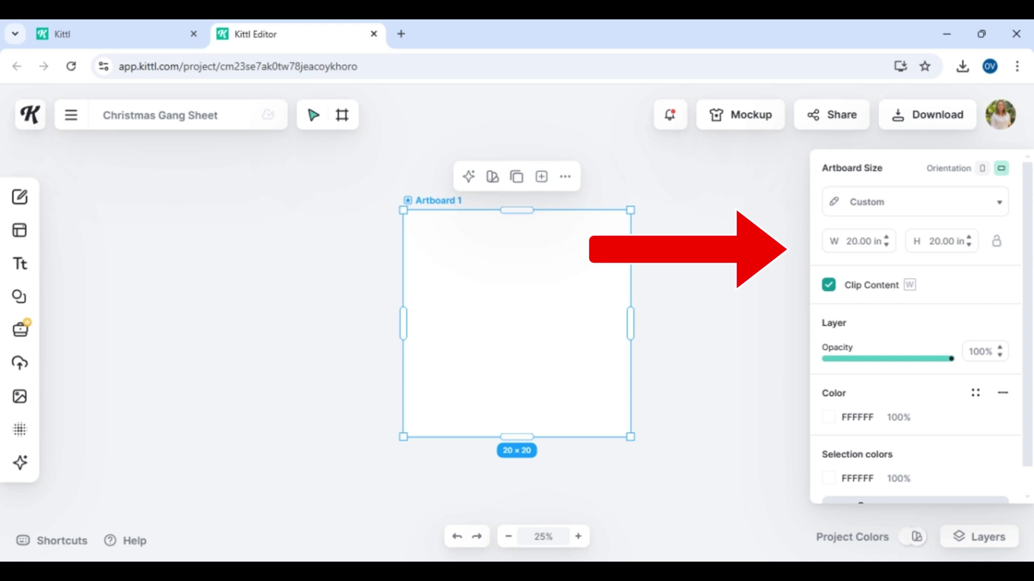
click(859, 241)
text(22)
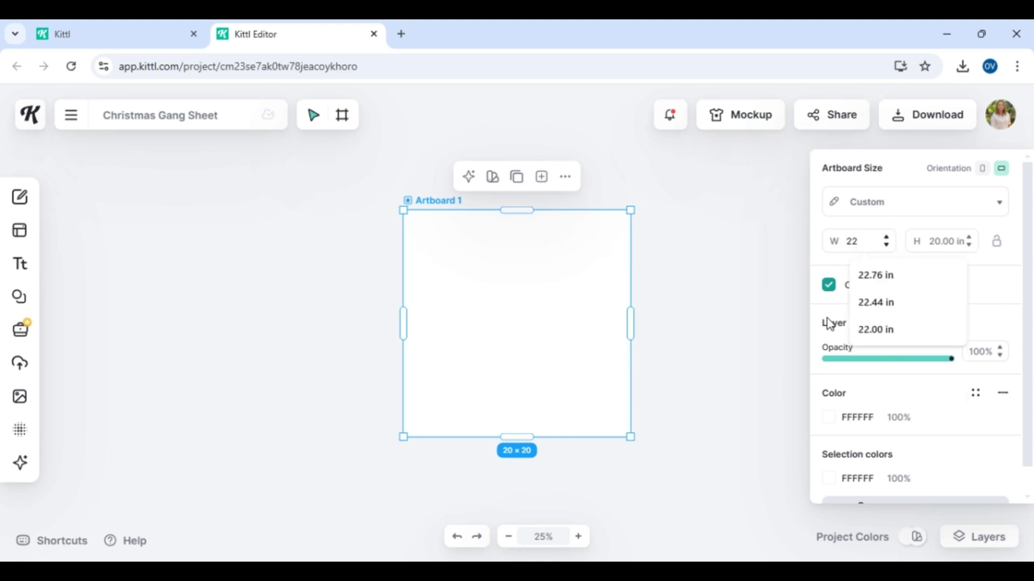
key(Return)
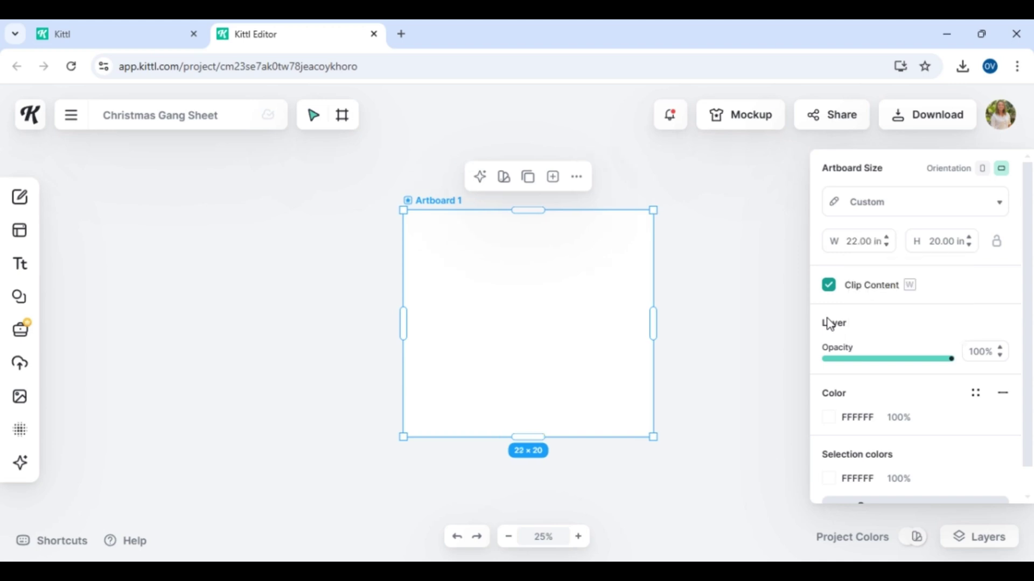
click(943, 249)
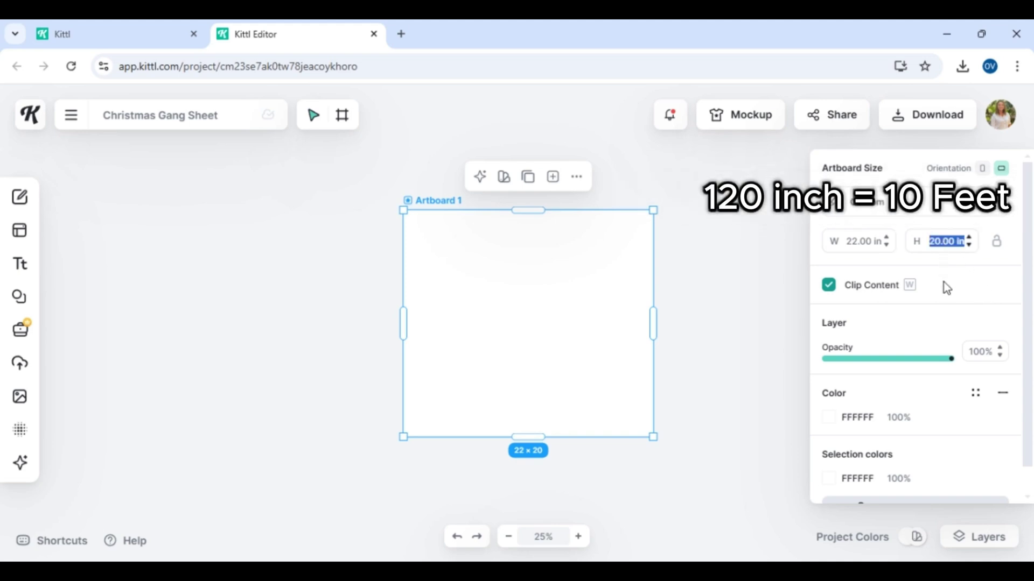
text(120)
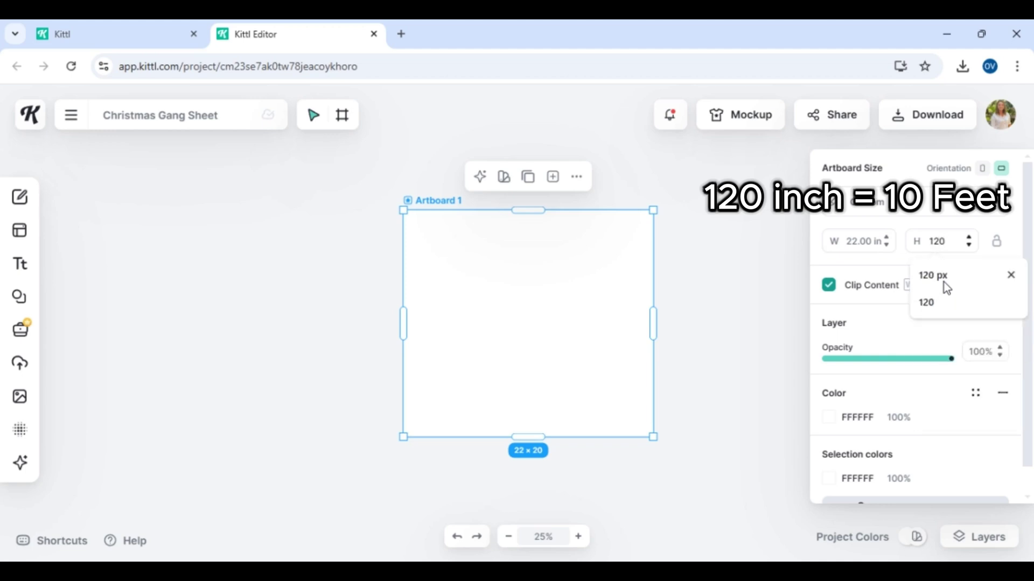
- Confirm the 120-inch height, zoom out to 6% and center the 22 × 120 artboard
key(Return)
scroll(560, 452, down, 1)
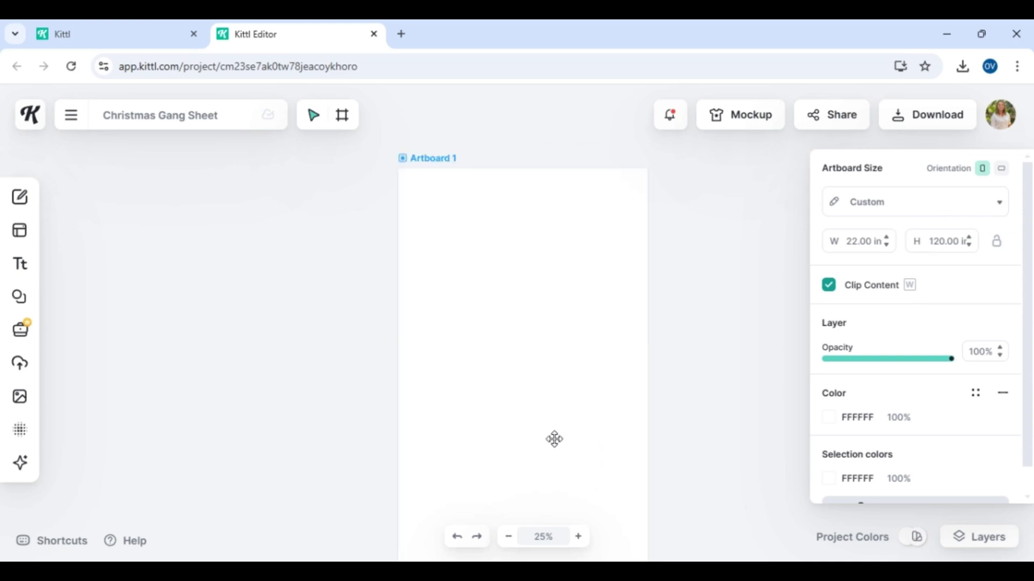
click(751, 499)
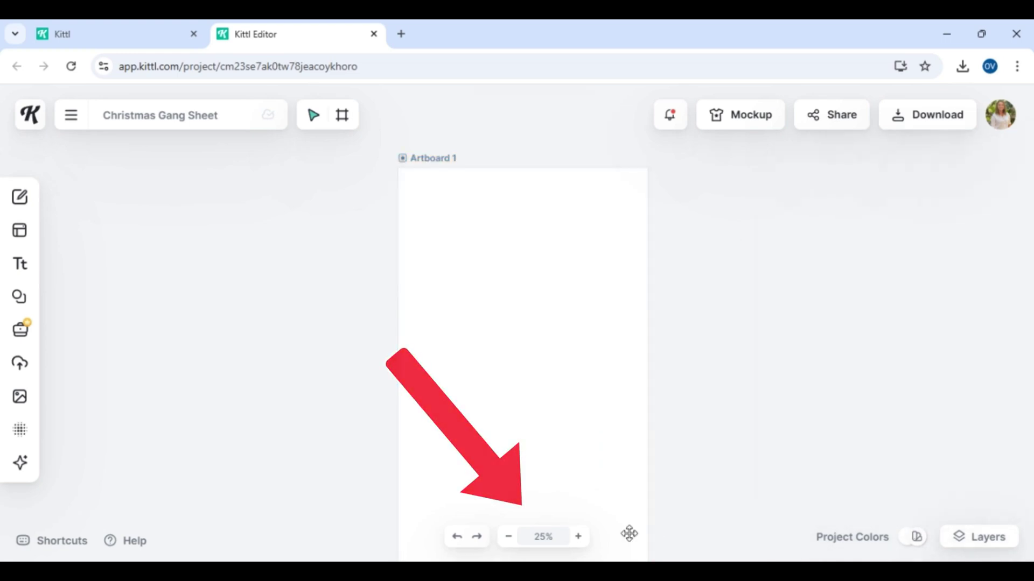
click(508, 537)
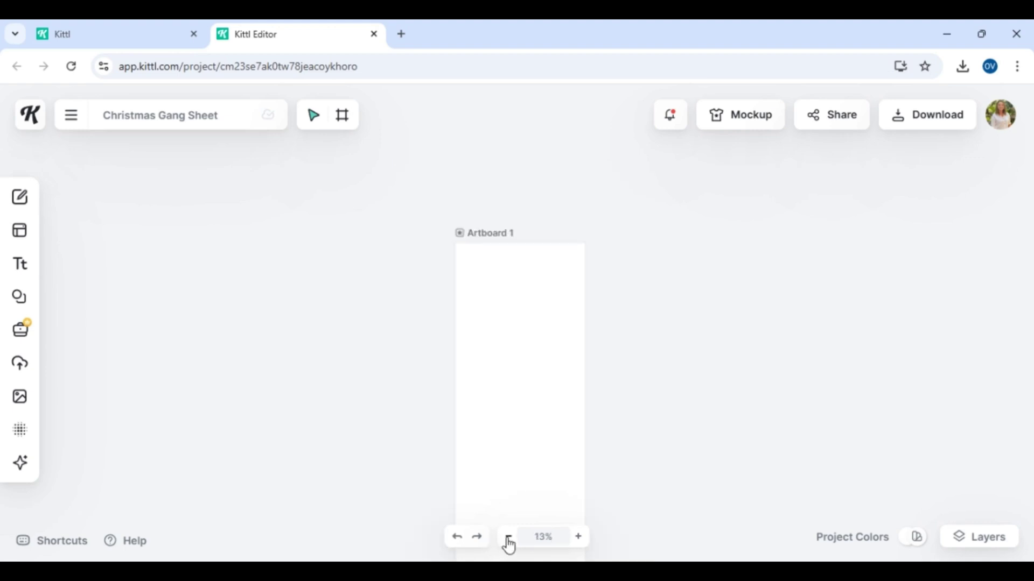
click(517, 479)
drag(517, 470, 510, 346)
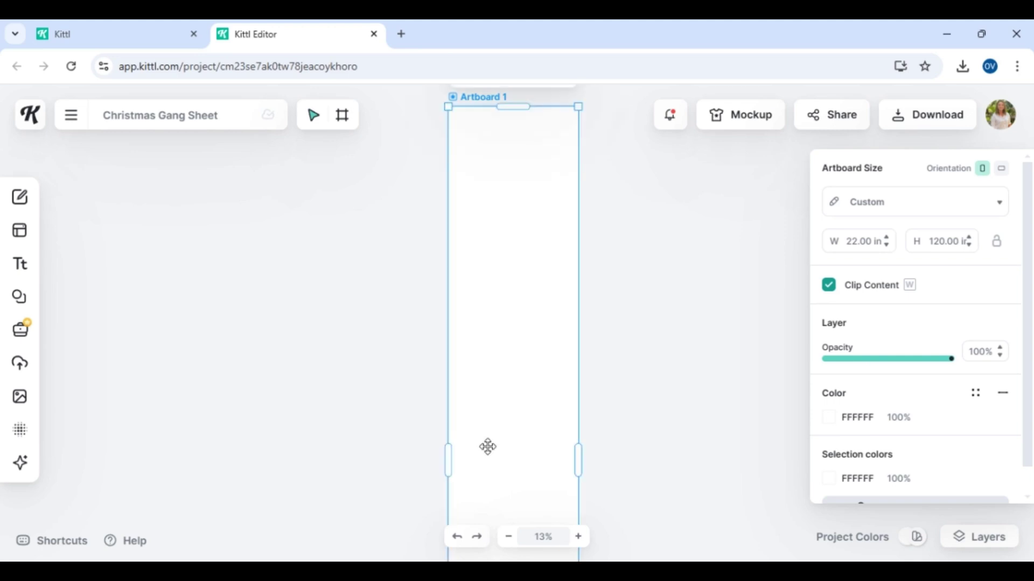
click(508, 538)
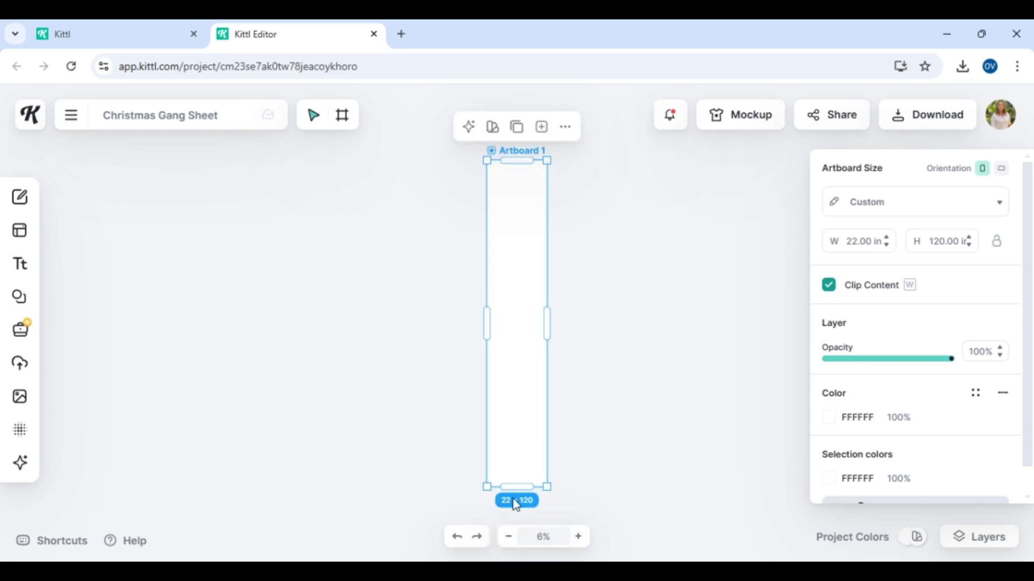
drag(519, 445, 510, 445)
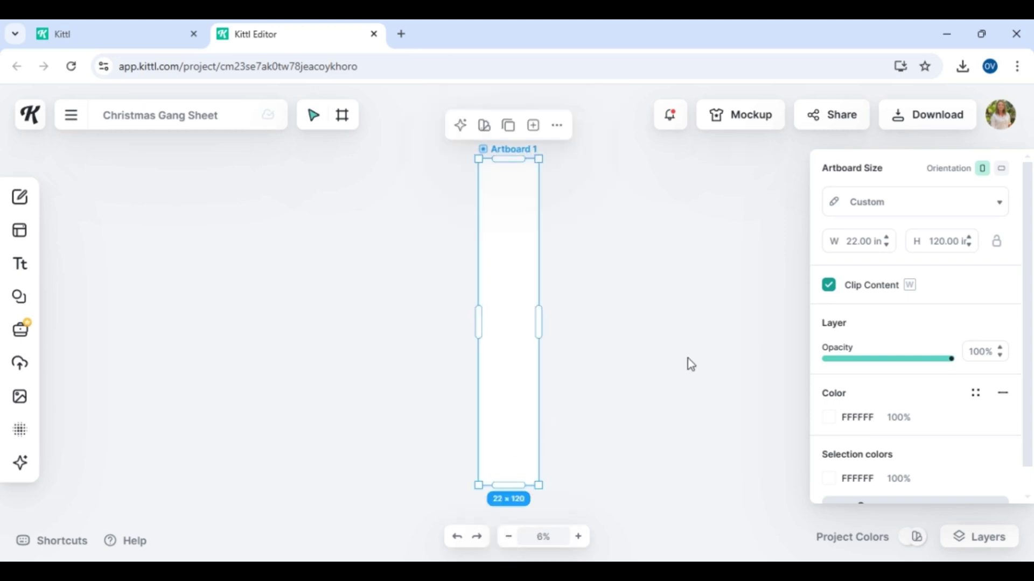
click(689, 323)
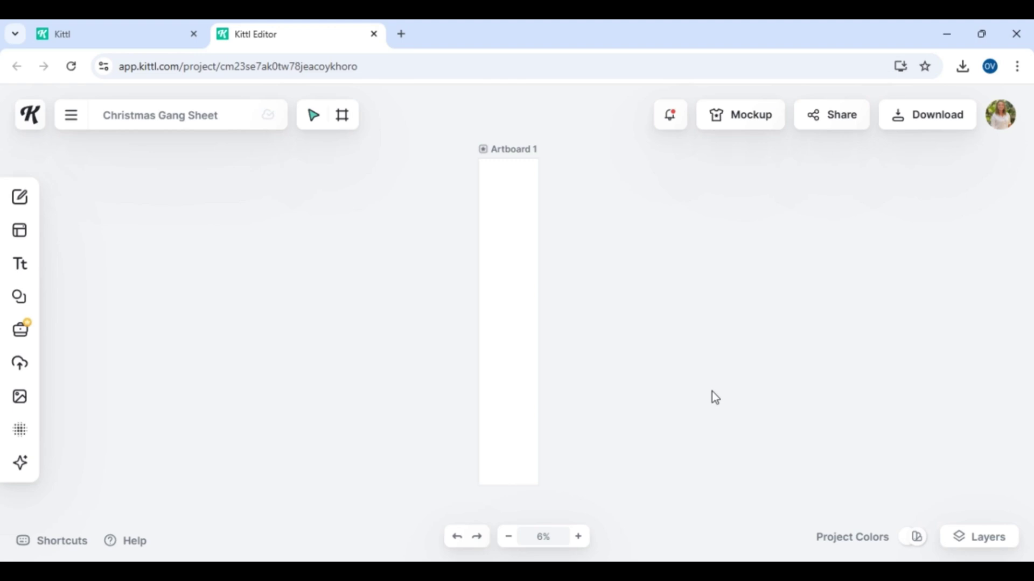
- Zoom back in and browse the Templates library down to Hoodies and Sweatshirts
key(shift+1)
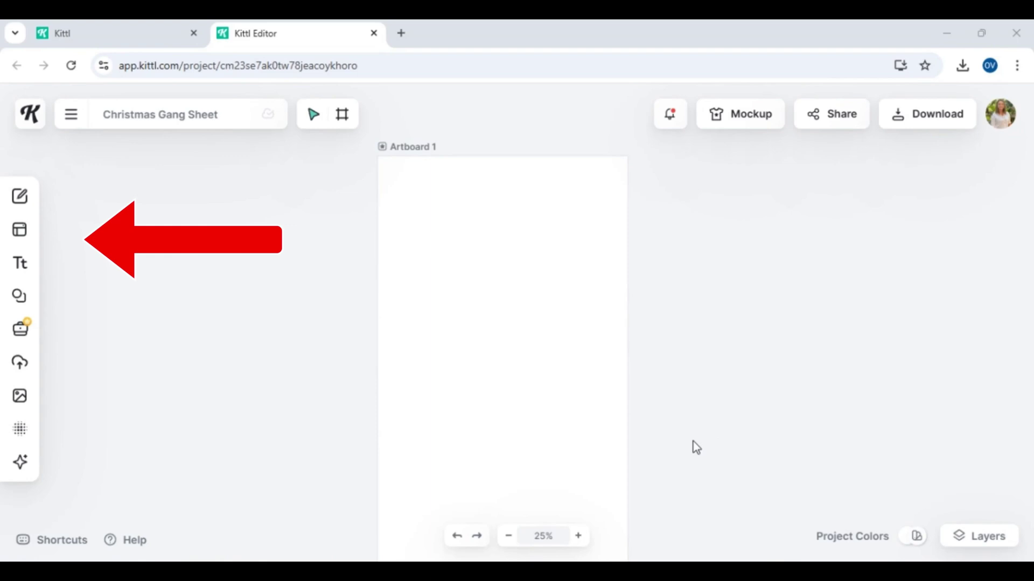
mouse_move(29, 201)
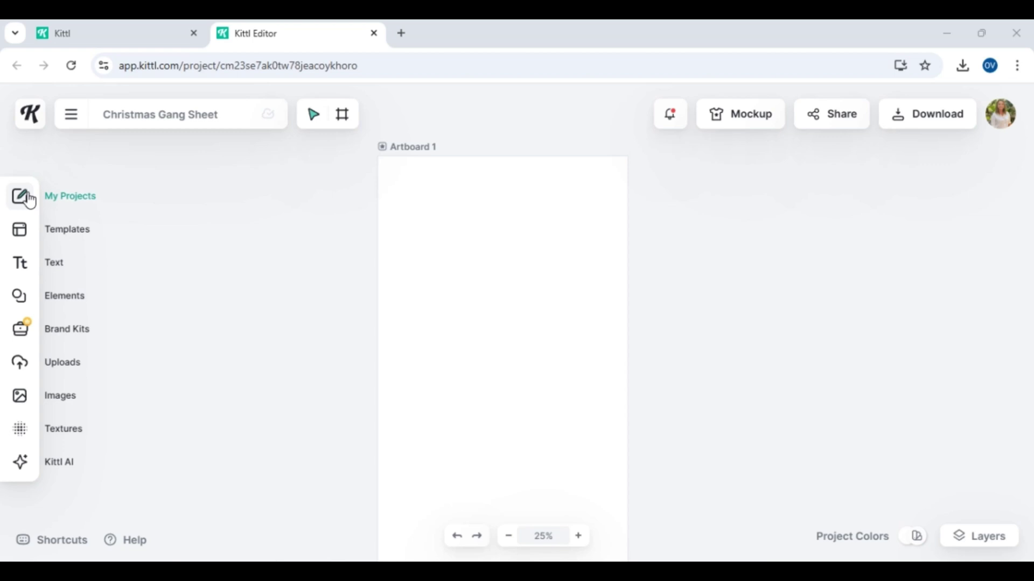
click(24, 237)
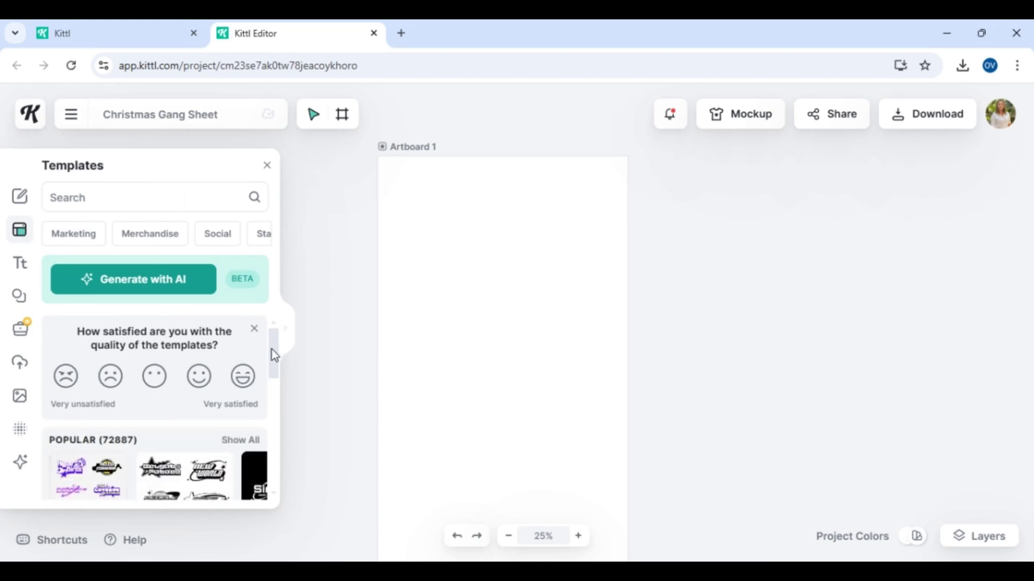
scroll(273, 355, down, 1)
drag(274, 364, 271, 458)
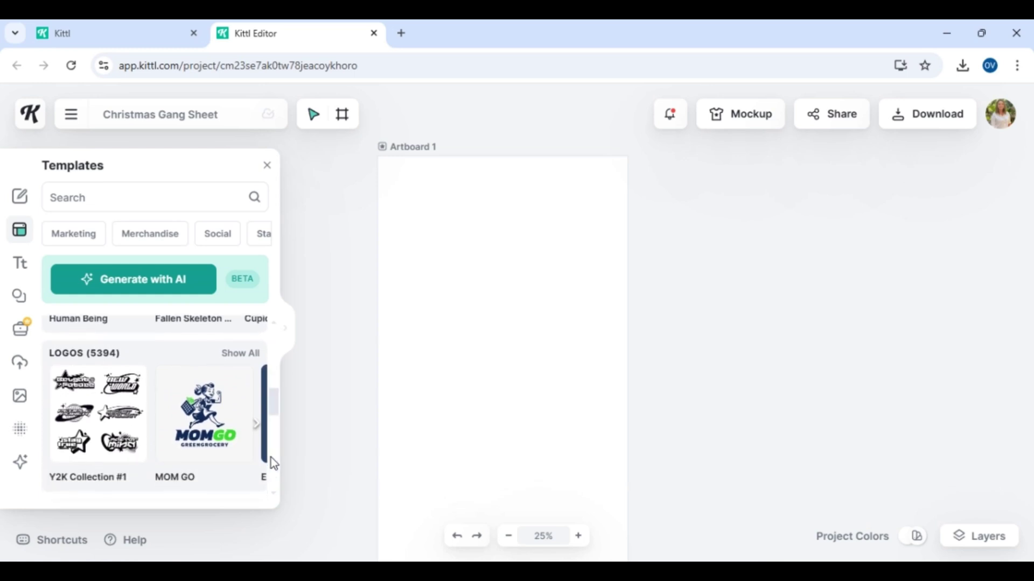
drag(276, 405, 280, 431)
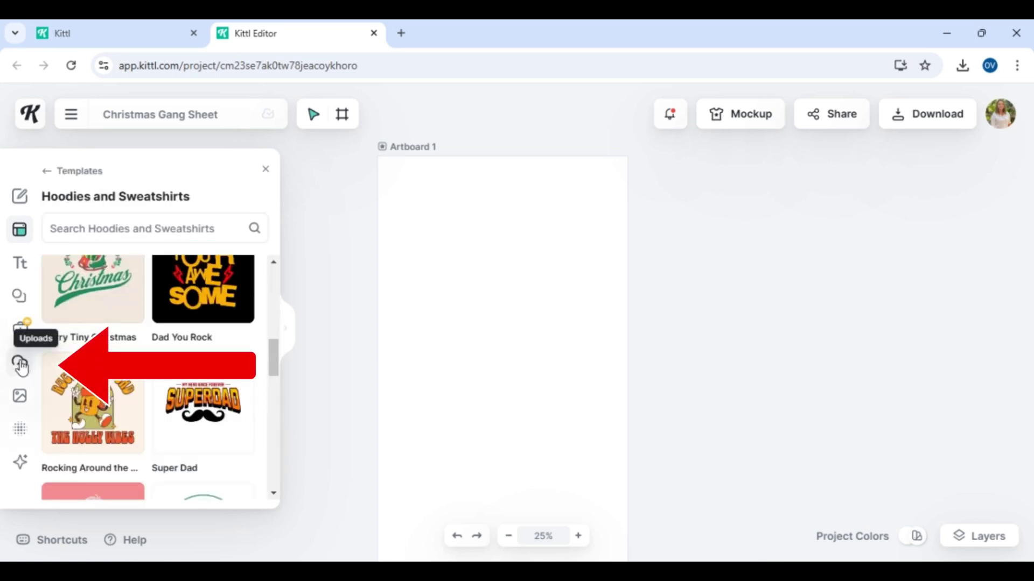
click(20, 367)
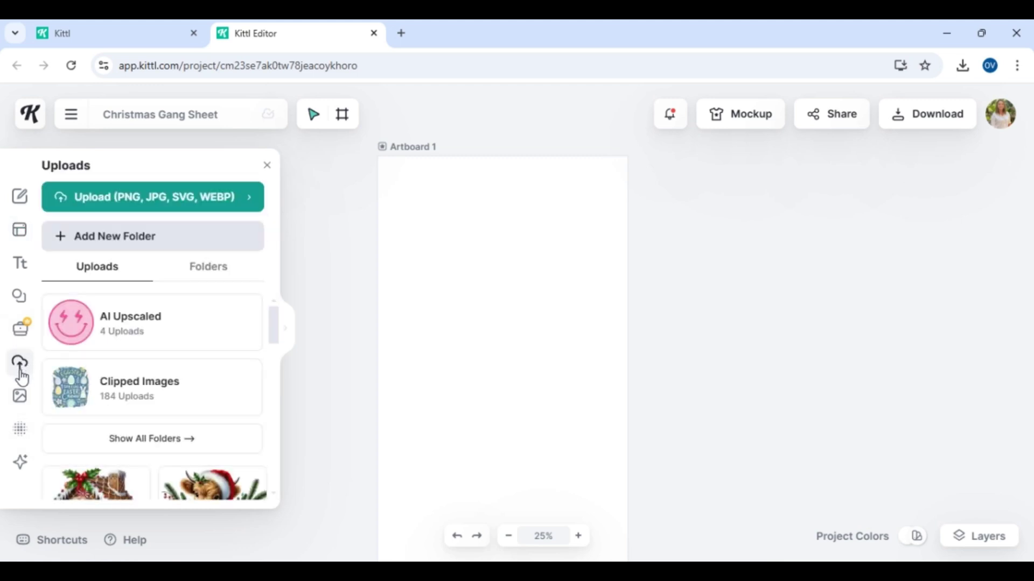
drag(276, 337, 275, 364)
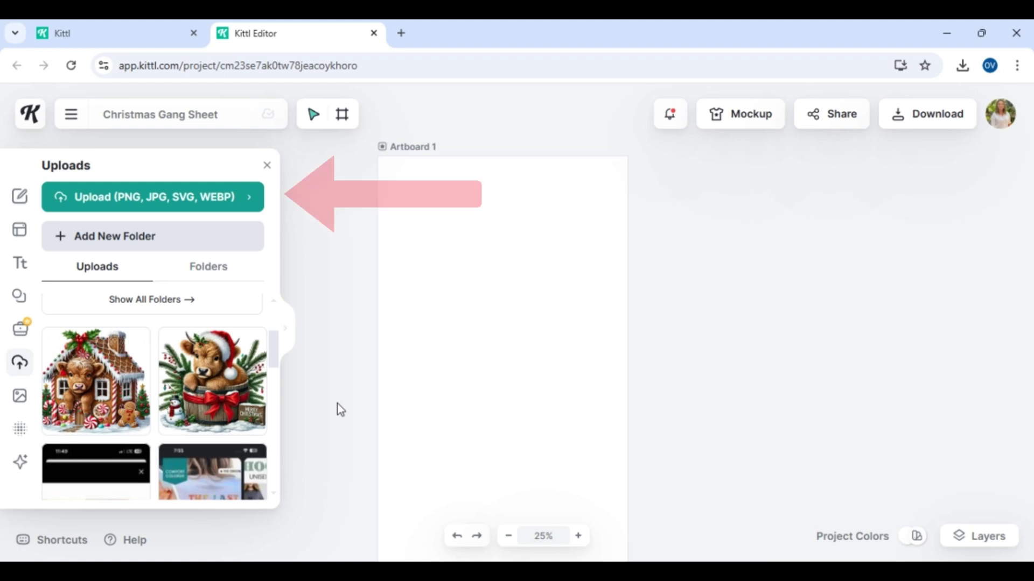
- Upload image files 16 and 10, the barrel cow and gingerbread-house cow, from Downloads
click(223, 208)
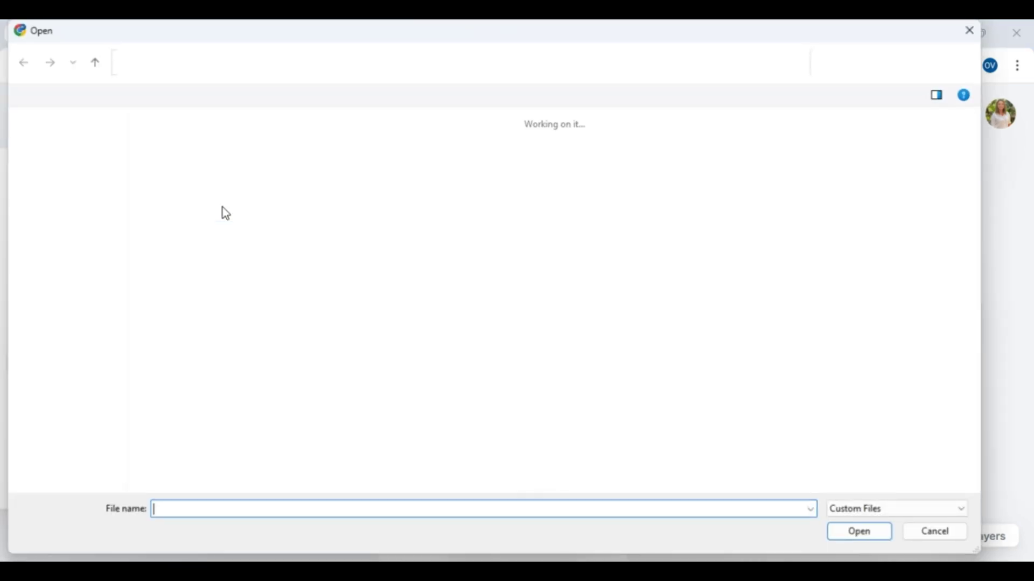
scroll(916, 312, down, 2)
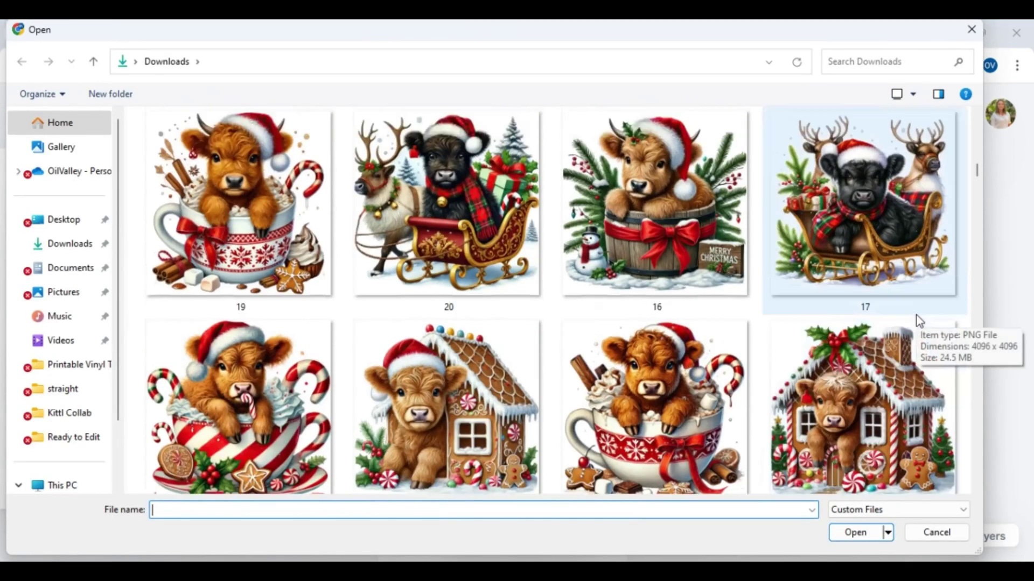
click(720, 232)
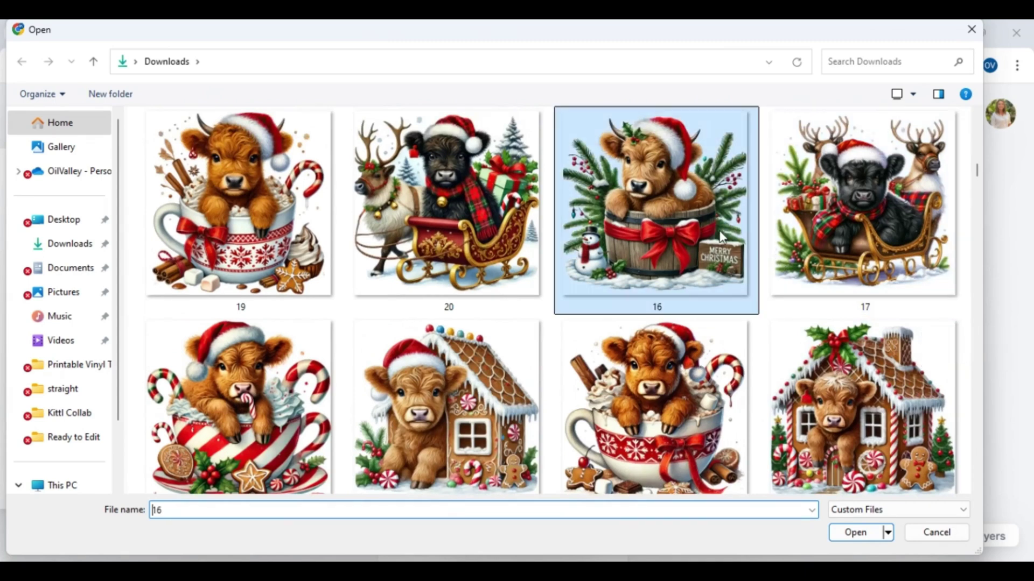
ctrl+click(886, 429)
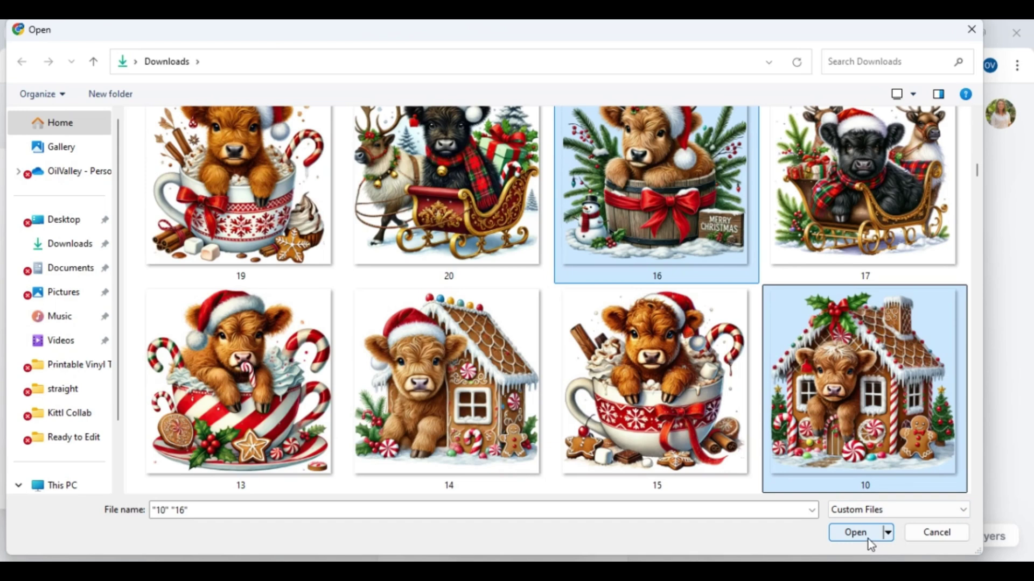
click(856, 533)
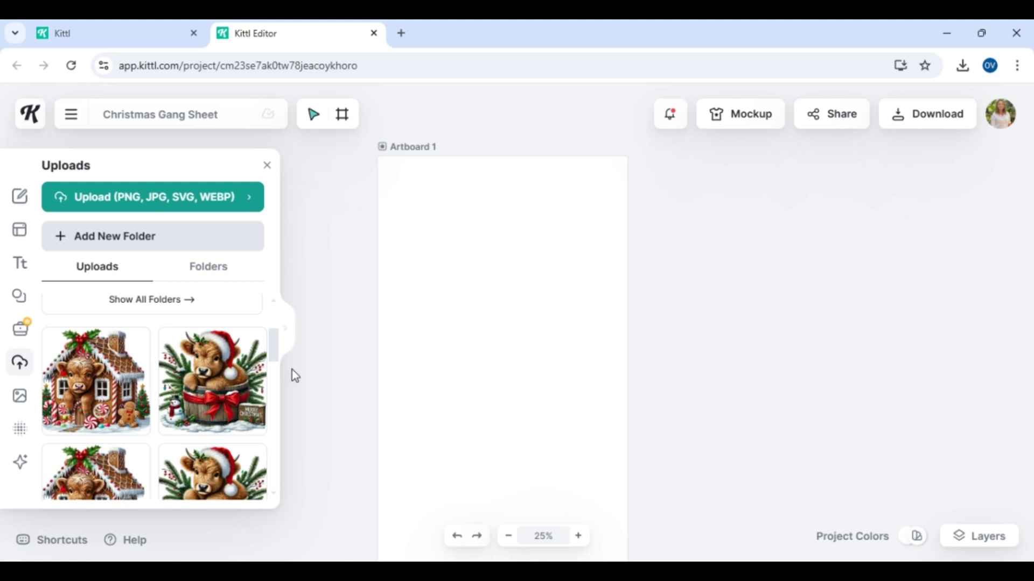
- Place the barrel highland cow image on the artboard and resize it to 10 × 10 inches
click(213, 389)
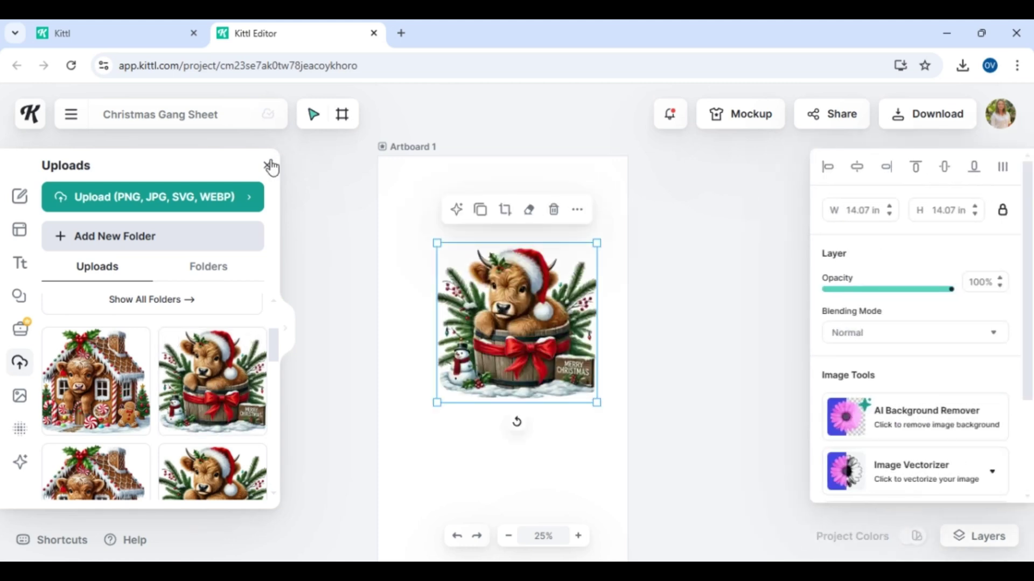
click(268, 167)
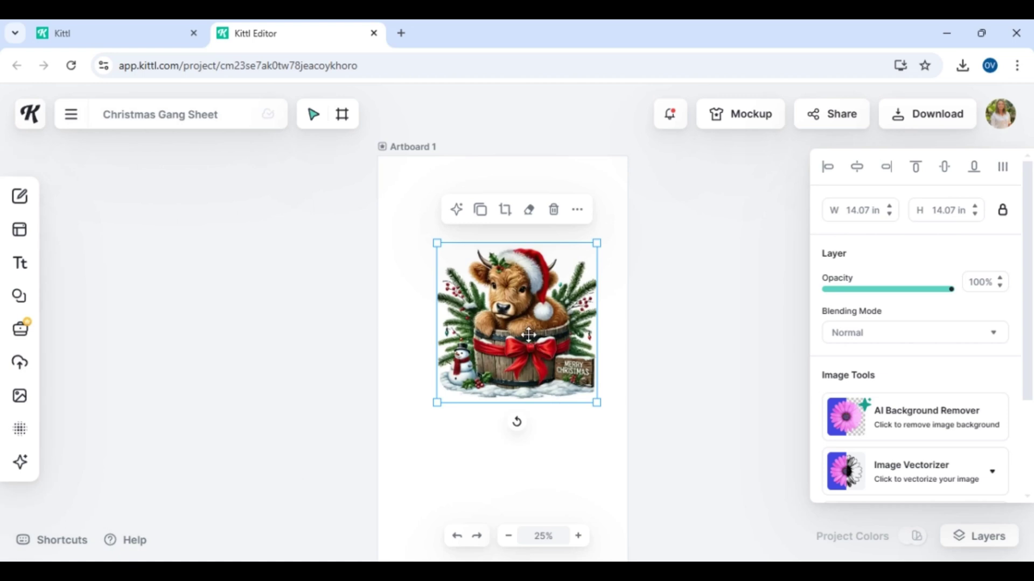
click(865, 211)
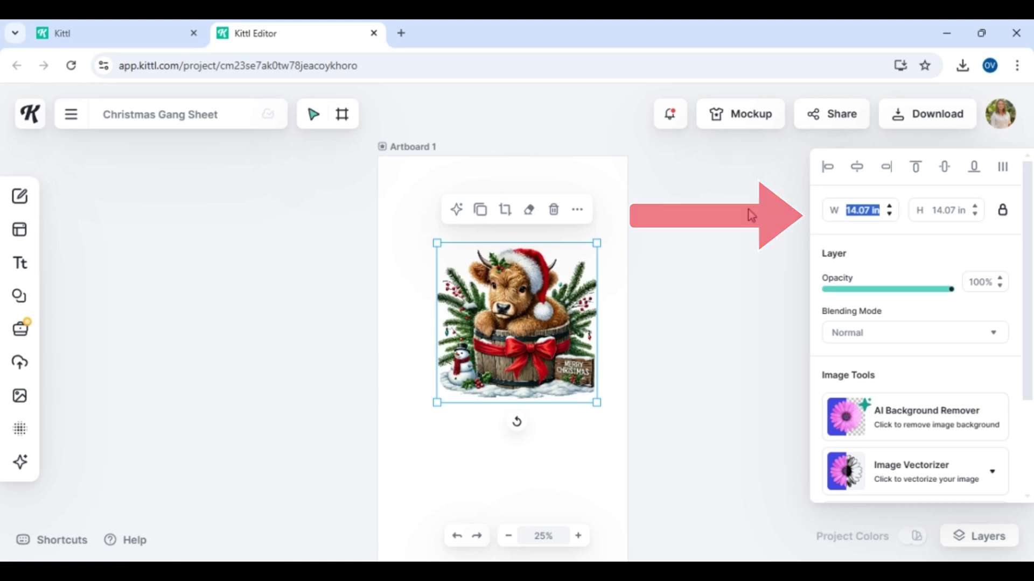
text(10)
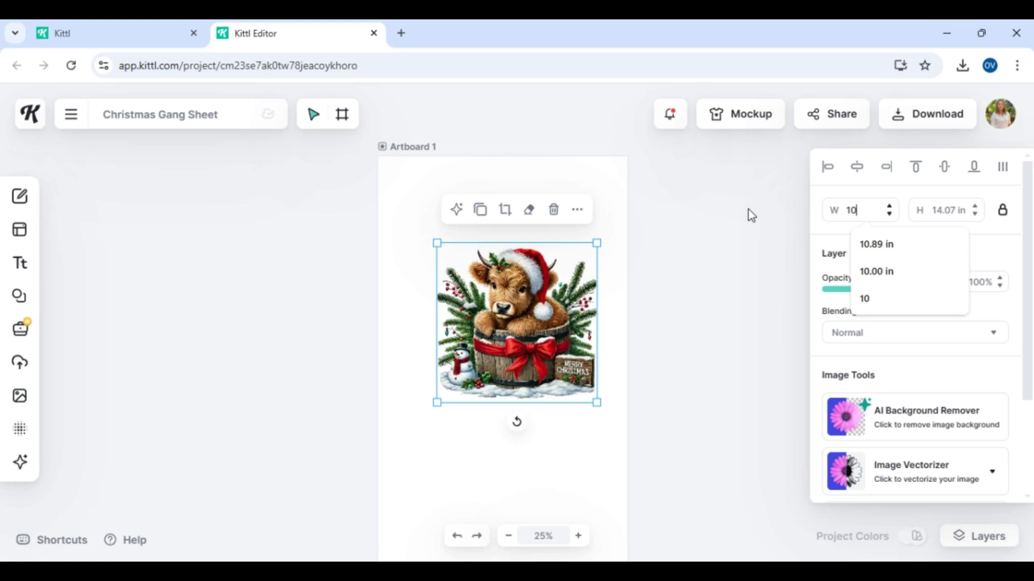
key(Return)
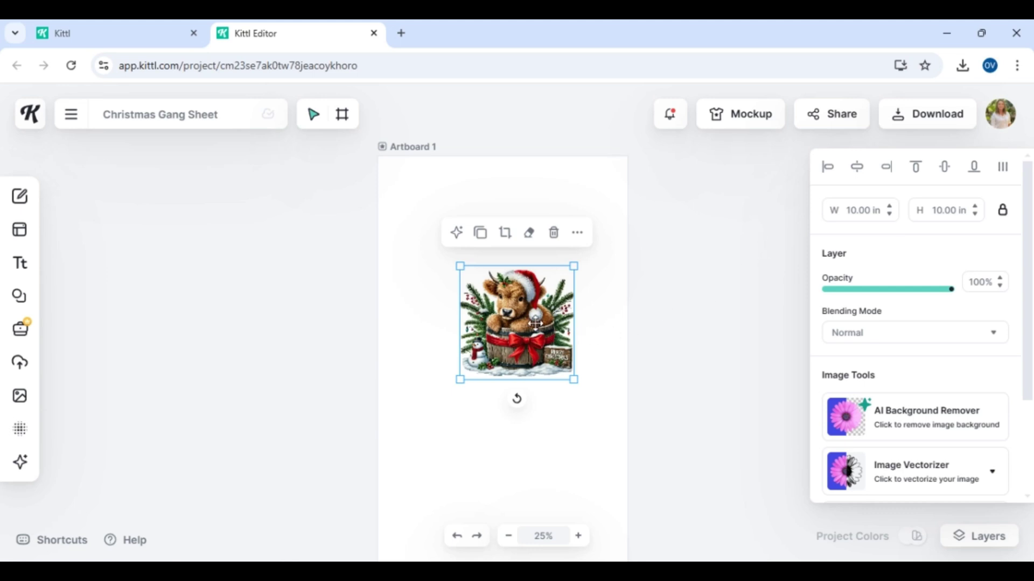
drag(520, 322, 443, 216)
right_click(459, 223)
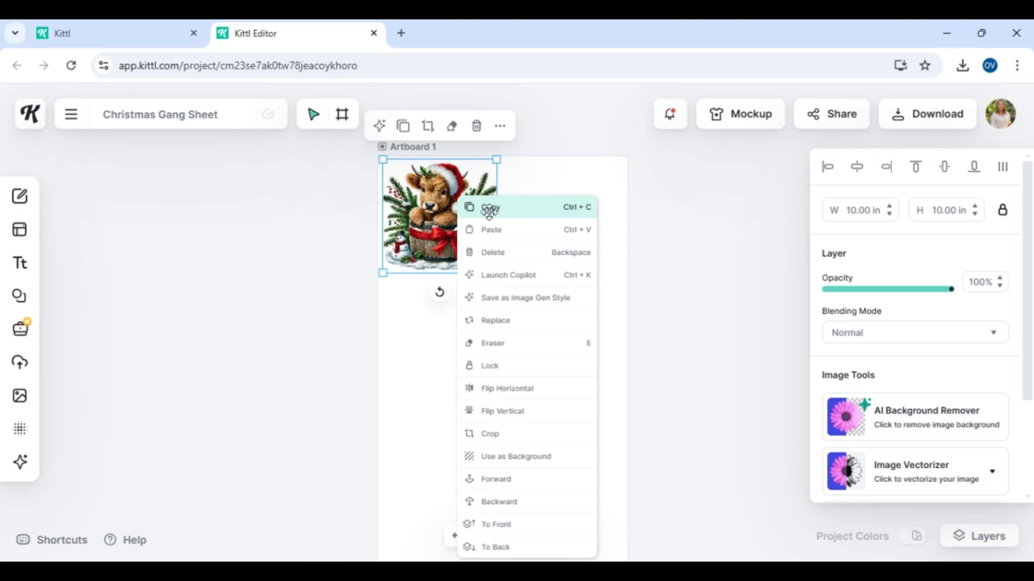
click(489, 212)
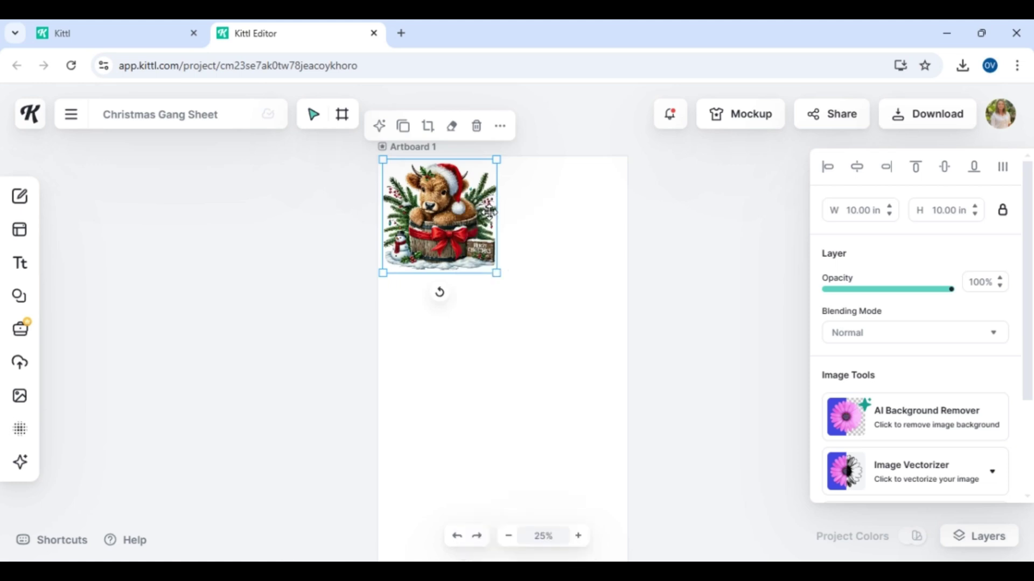
right_click(553, 212)
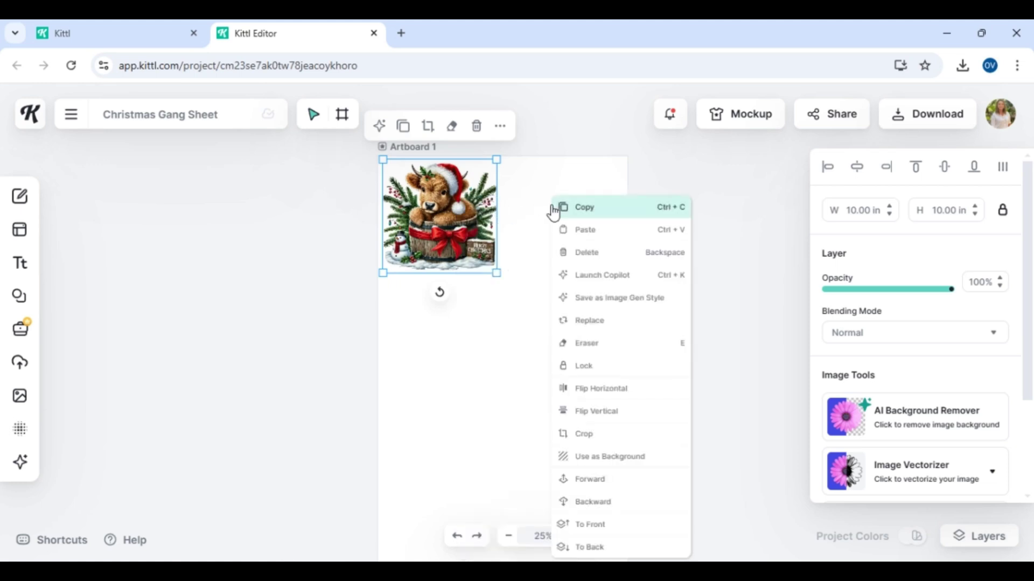
click(584, 230)
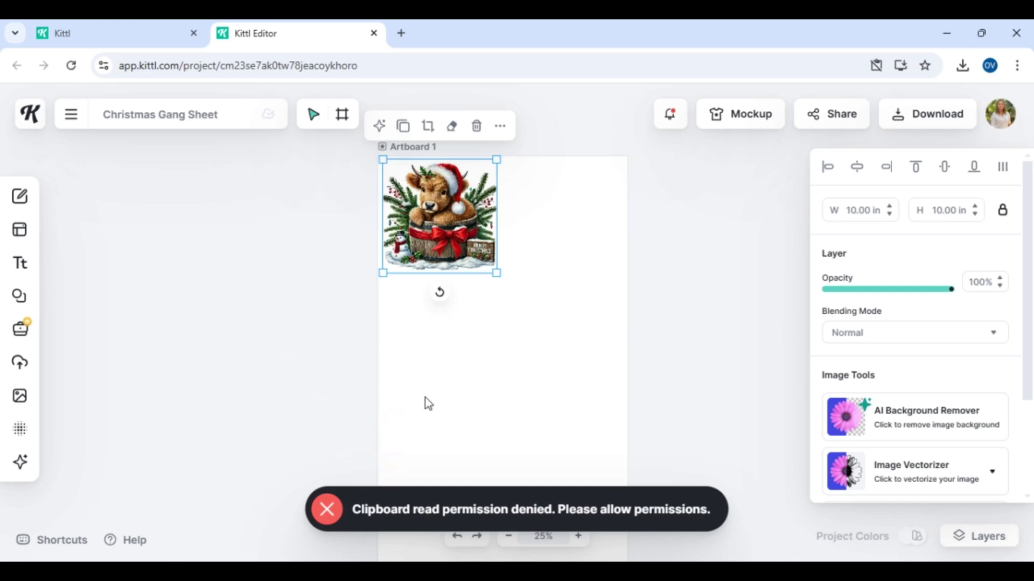
- Deselect the cow image and set Chrome to always allow app.kittl.com clipboard access
click(563, 298)
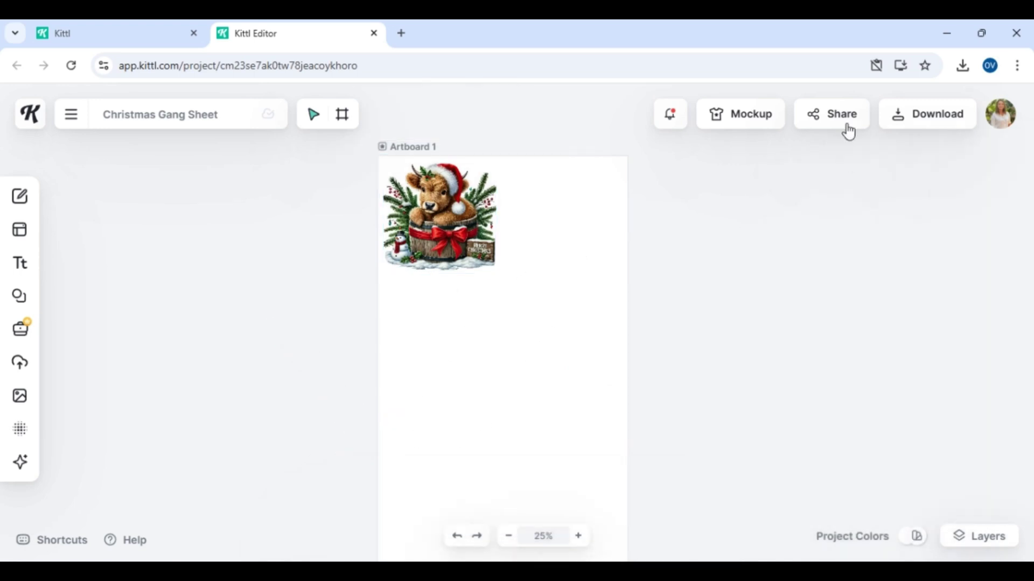
click(877, 67)
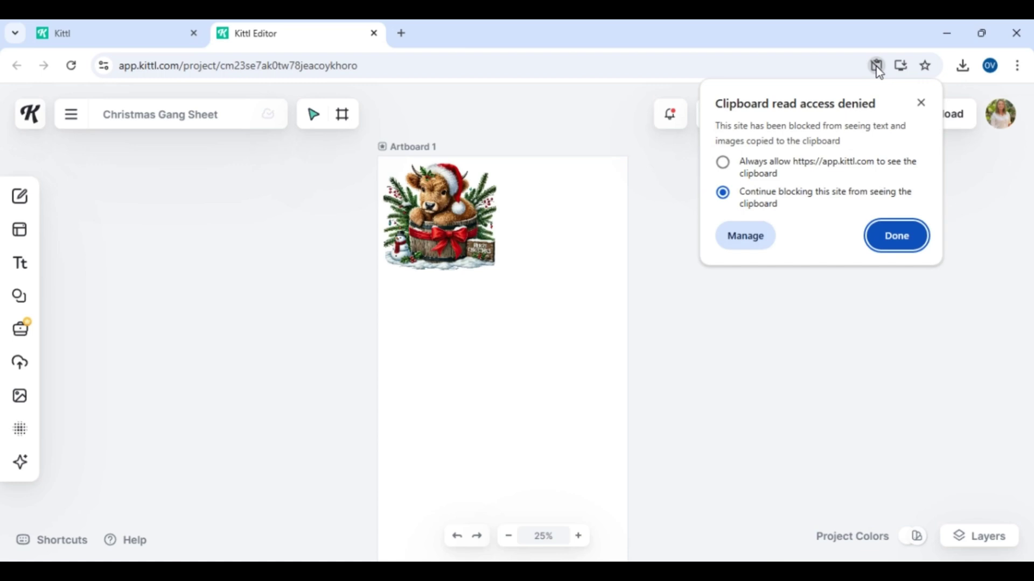
click(722, 165)
click(905, 240)
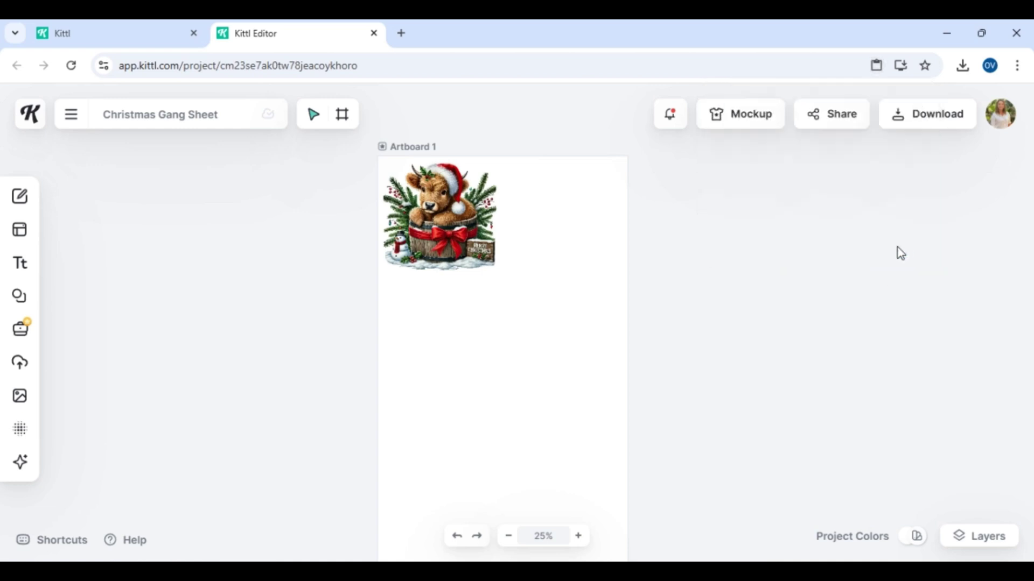
- Copy the barrel cow image and paste a duplicate onto the artboard
click(457, 233)
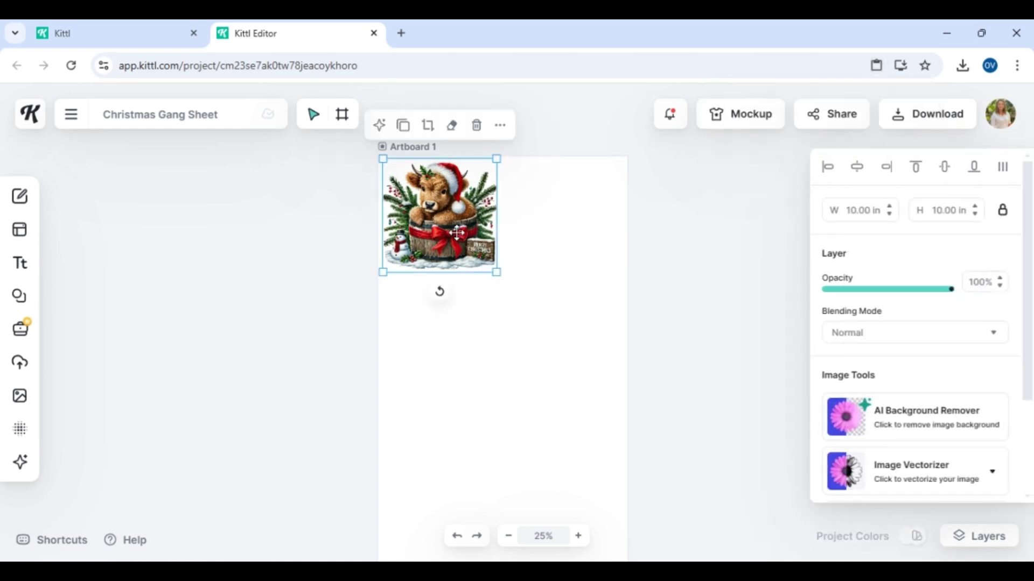
right_click(457, 232)
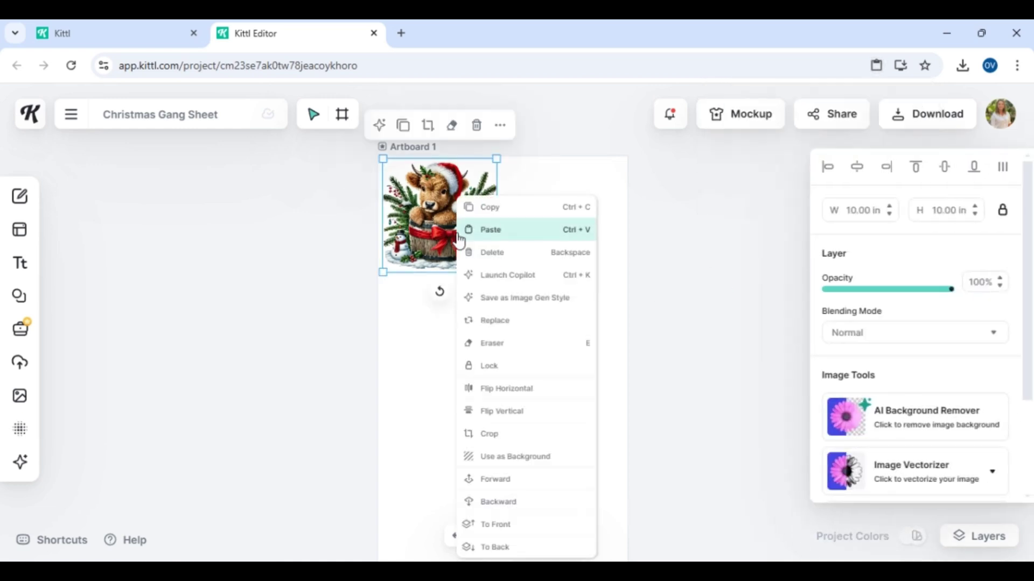
click(494, 208)
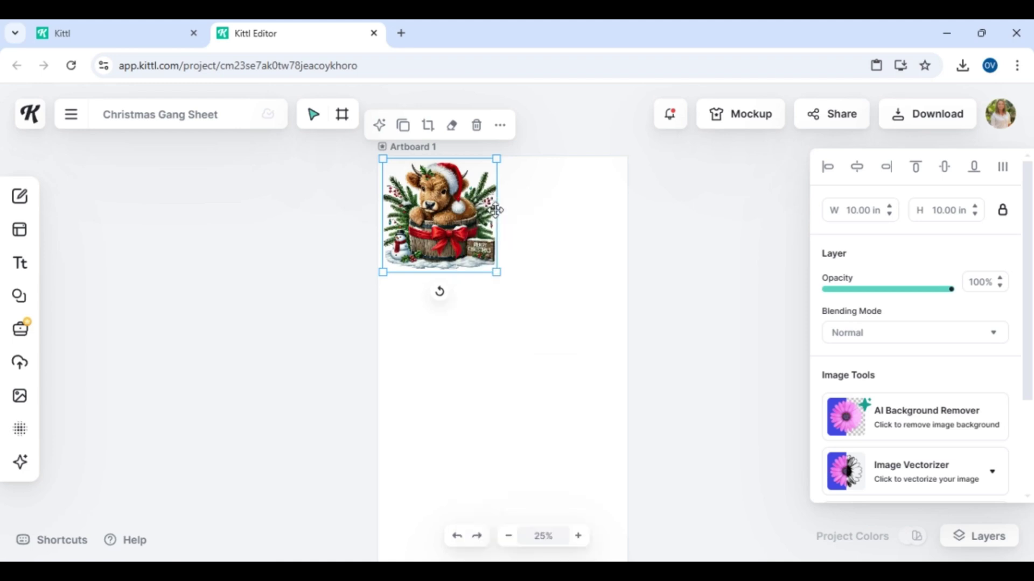
right_click(533, 221)
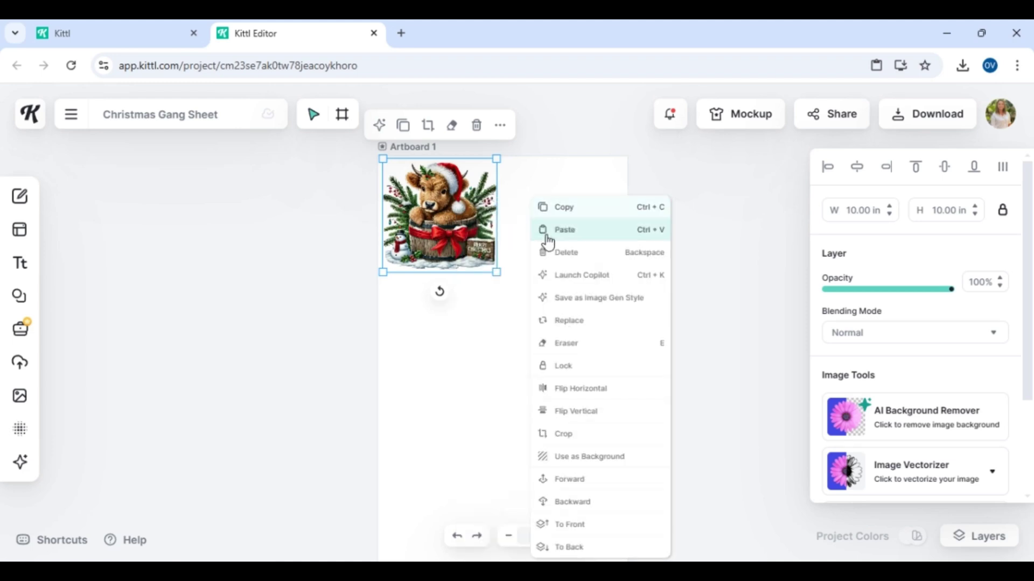
click(554, 236)
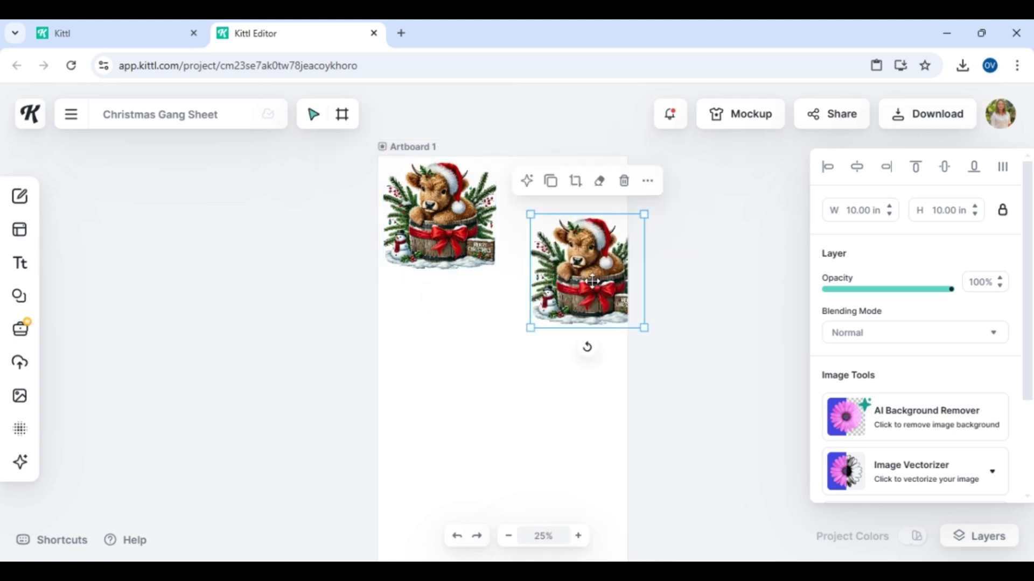
- Snap the duplicate beside the first cow along the top, then select both images
drag(592, 281, 568, 231)
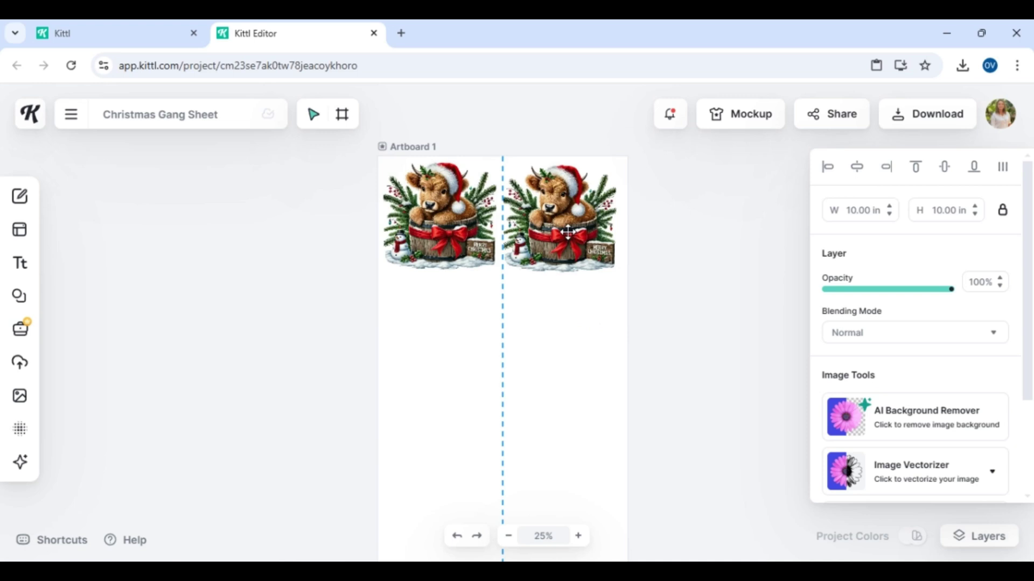
click(668, 269)
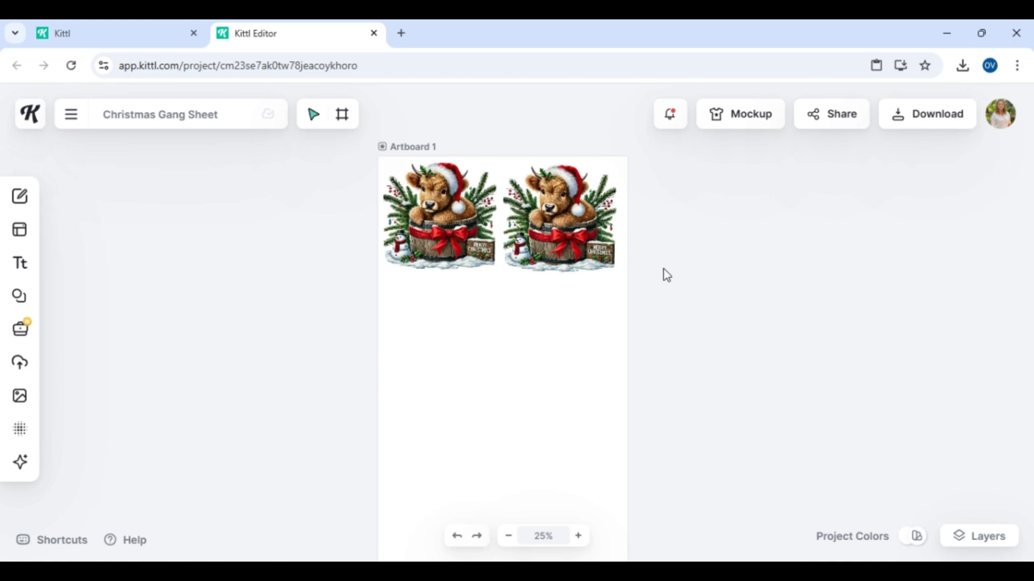
drag(664, 269, 351, 222)
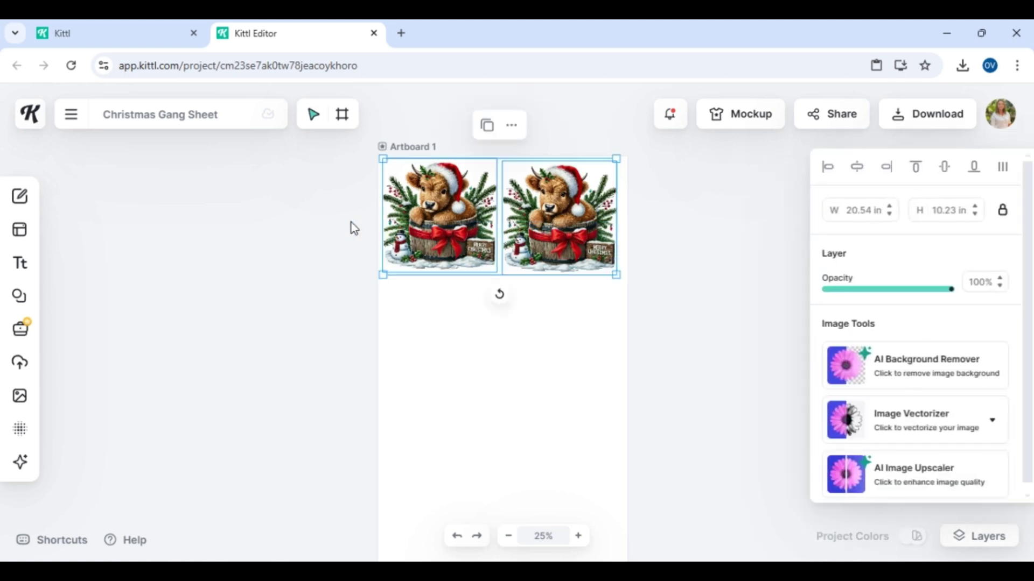
- Copy the cow pair and paste it under the top row to form a 2×2 grid
right_click(407, 204)
click(439, 217)
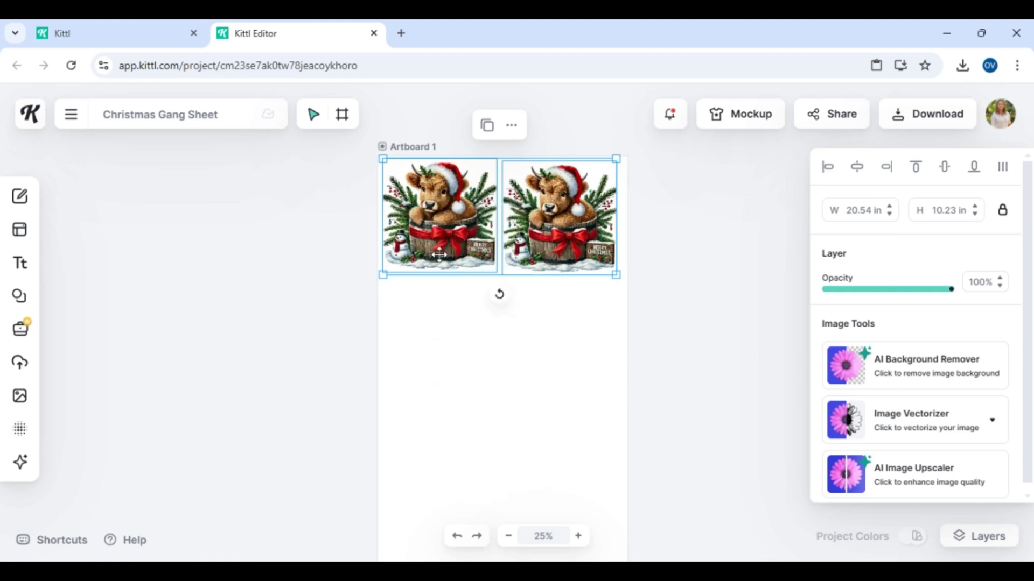
right_click(460, 311)
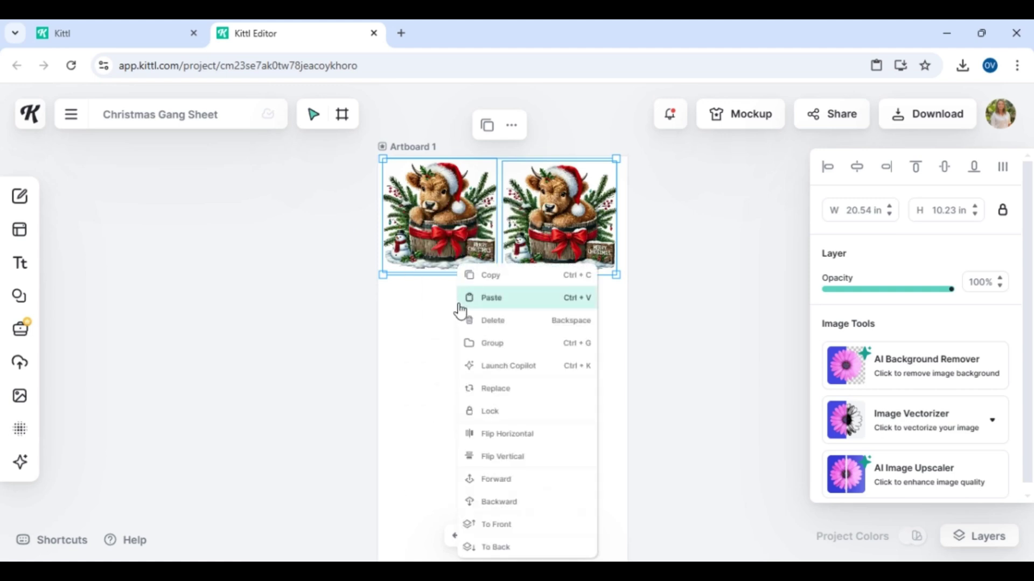
click(518, 297)
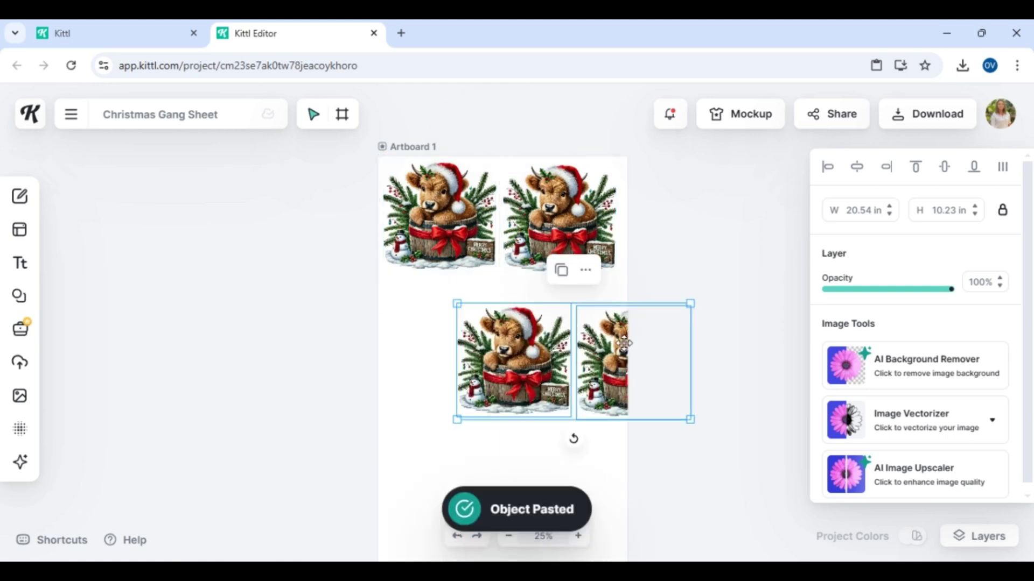
drag(608, 338, 534, 308)
- Select all four cow images, paste a copy, and drag it below the originals
click(715, 327)
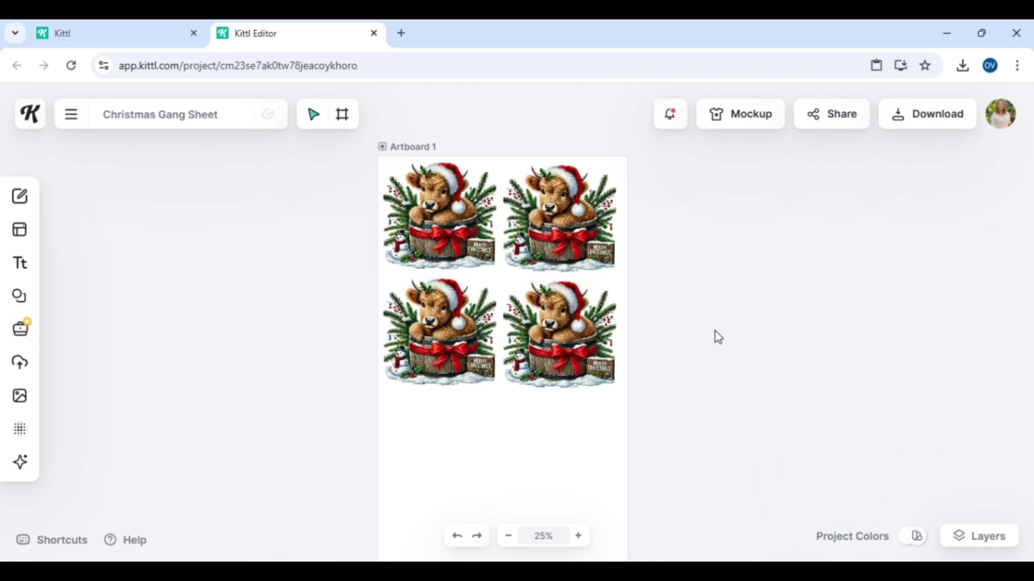
drag(715, 329, 328, 179)
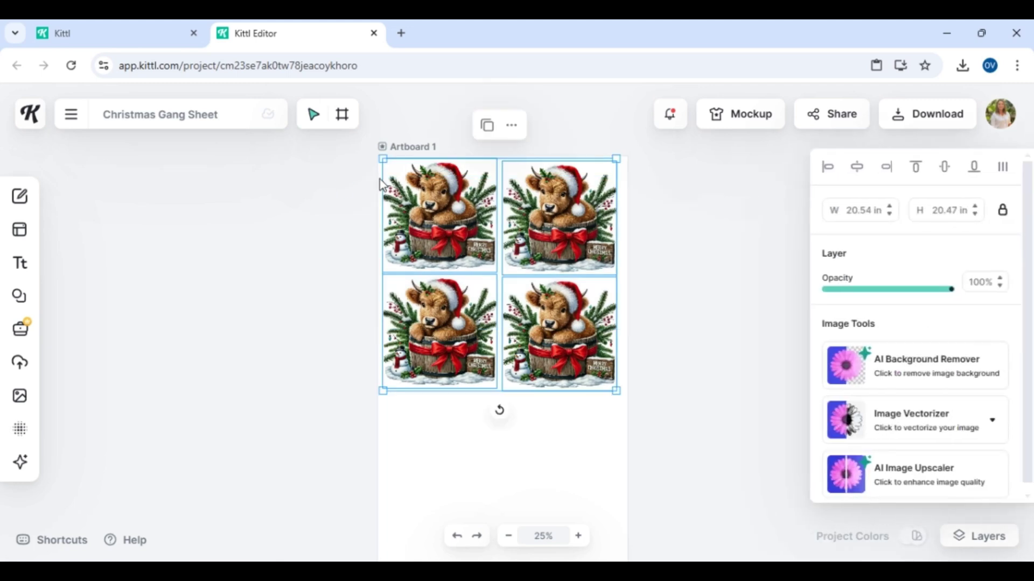
key(ctrl+v)
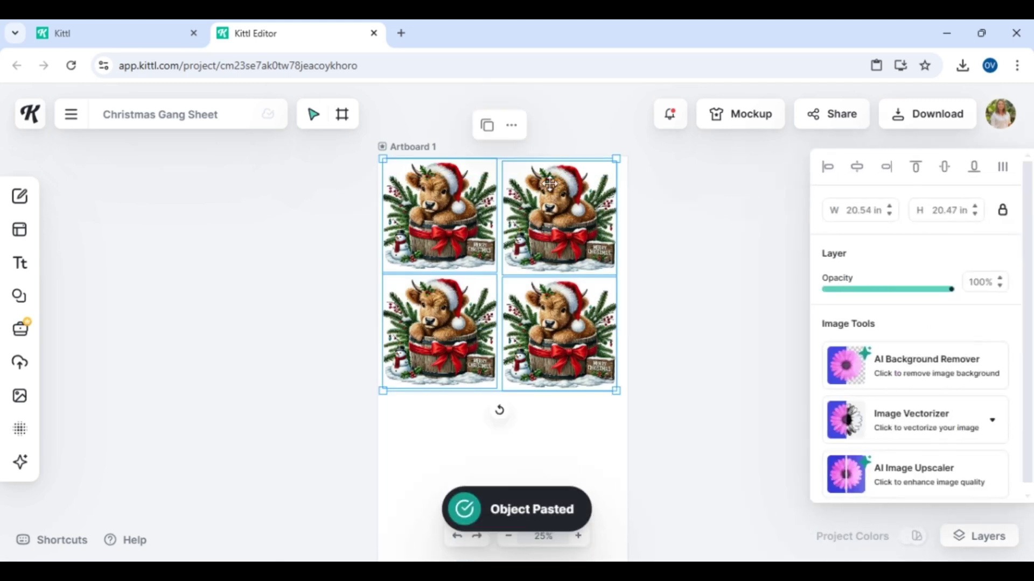
drag(549, 181, 549, 416)
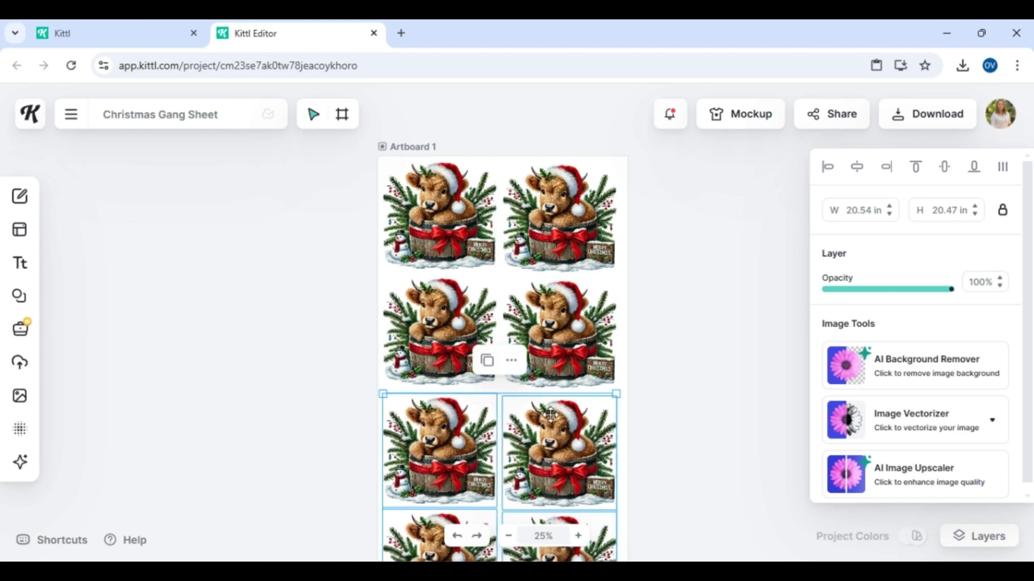
- Zoom out and shift the artboard up to see the whole sheet
click(710, 295)
click(507, 536)
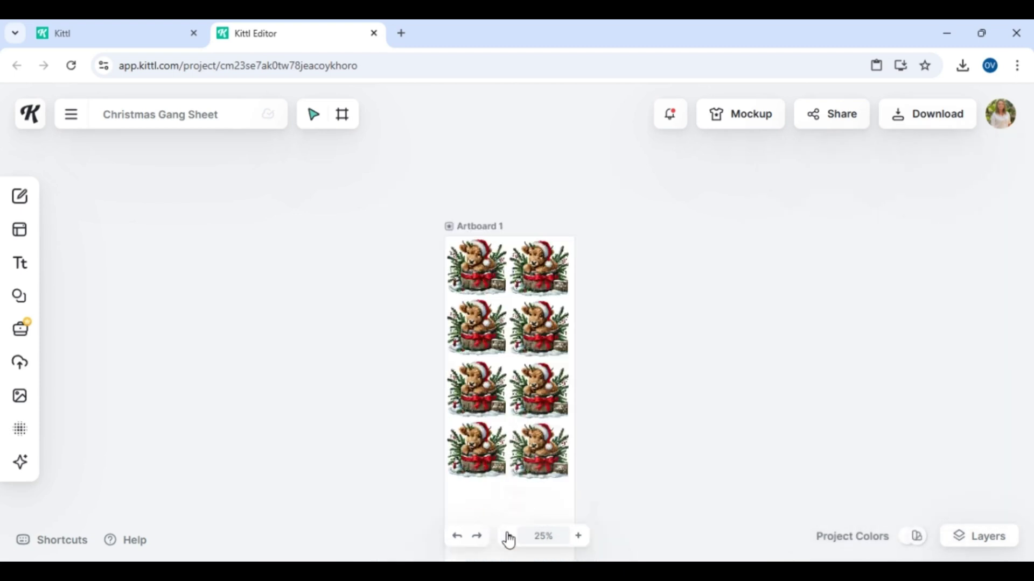
scroll(585, 257, down, 3)
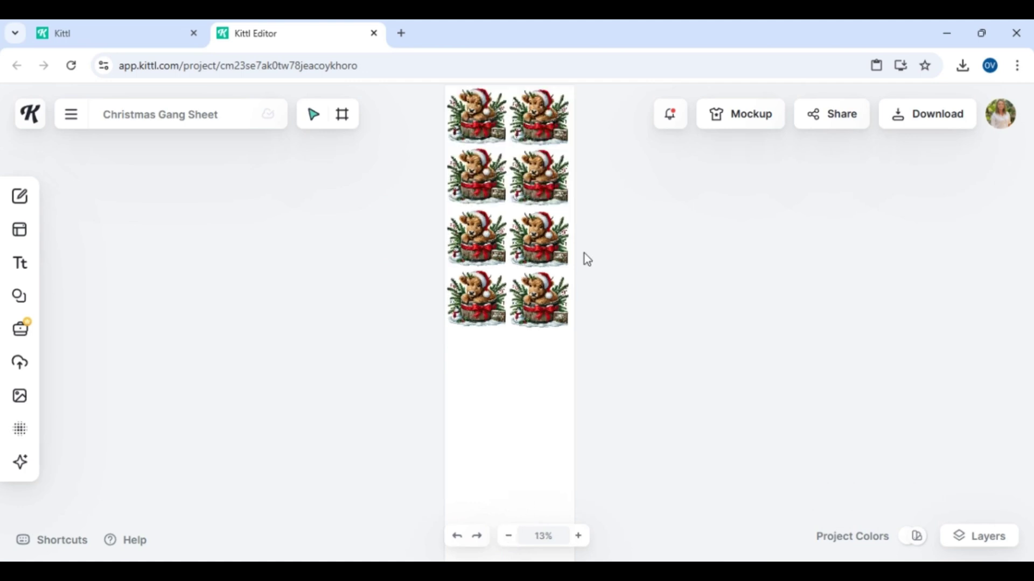
click(508, 537)
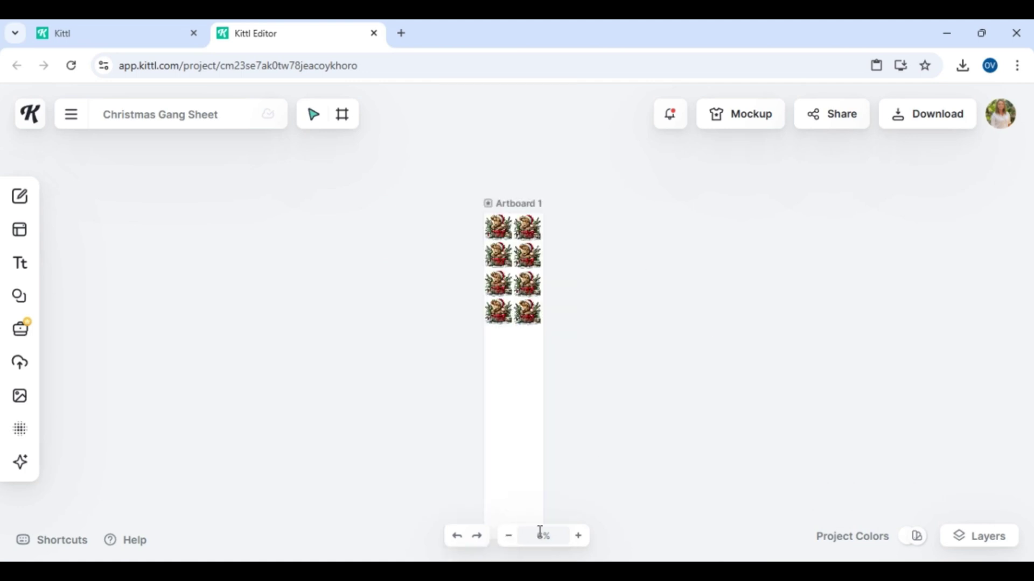
scroll(649, 394, down, 3)
scroll(651, 397, up, 3)
drag(522, 204, 526, 145)
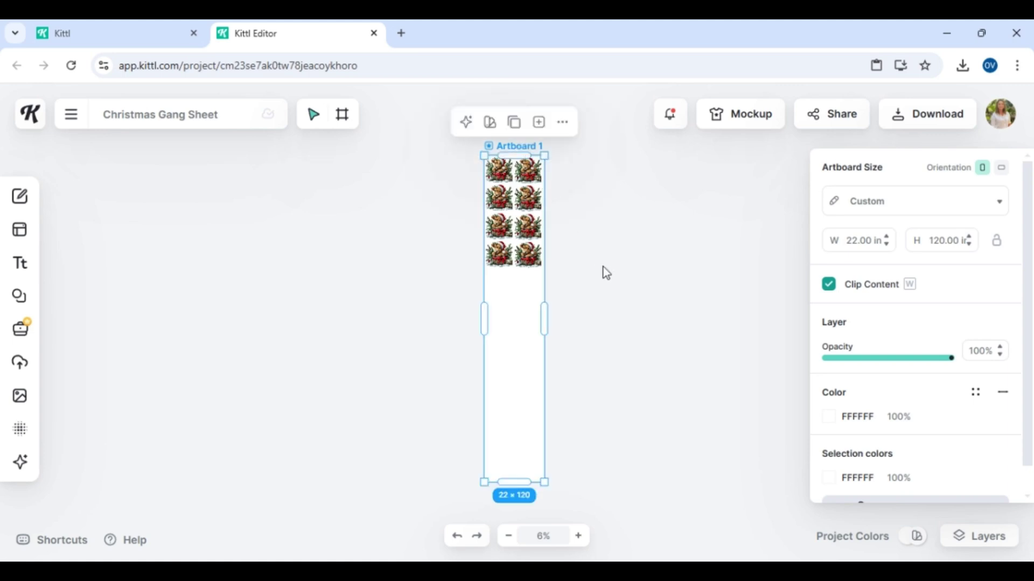
click(607, 288)
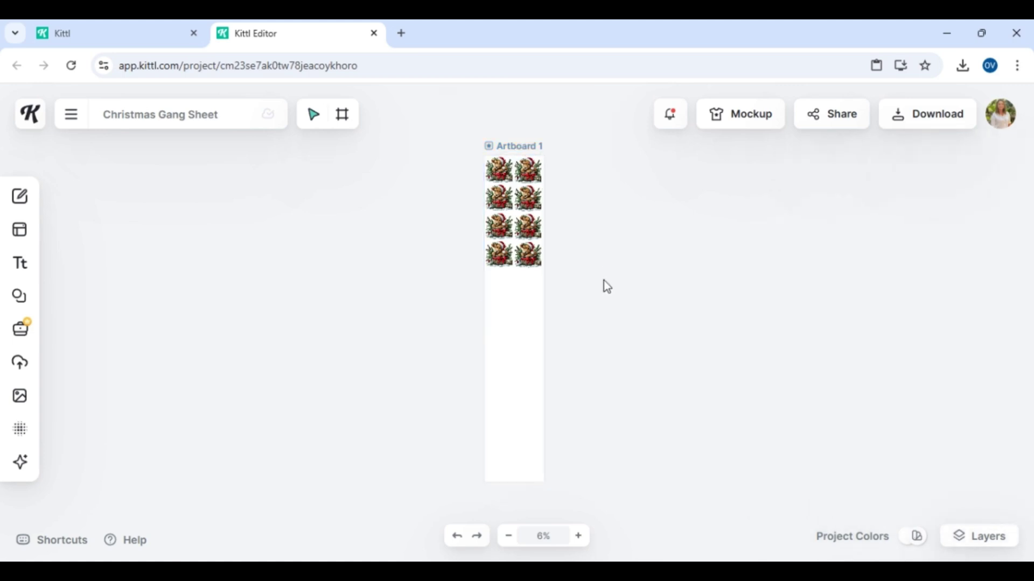
- Copy the lower four cow images and paste them below the existing rows, then zoom back in
drag(601, 274, 479, 233)
right_click(521, 229)
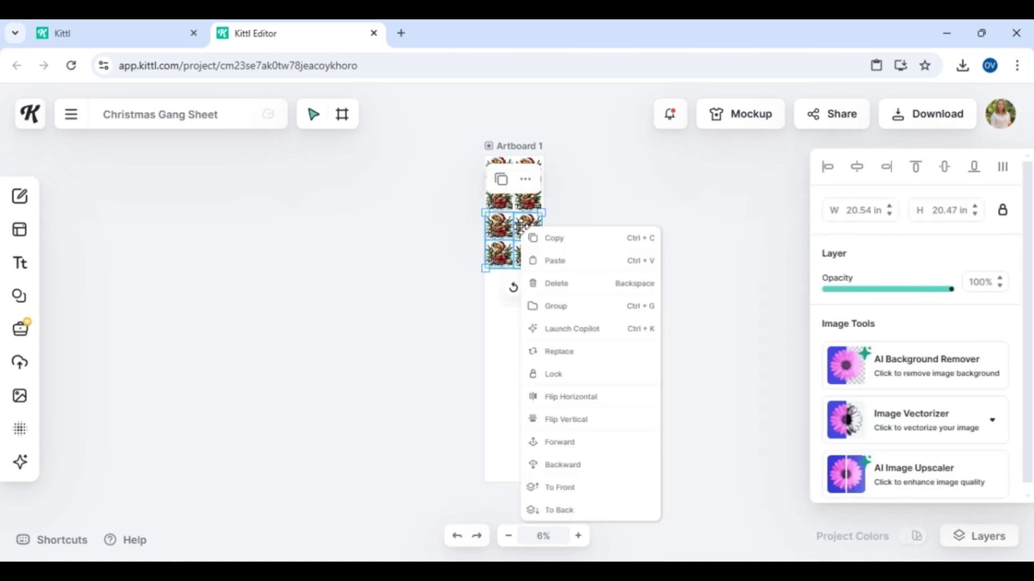
click(553, 239)
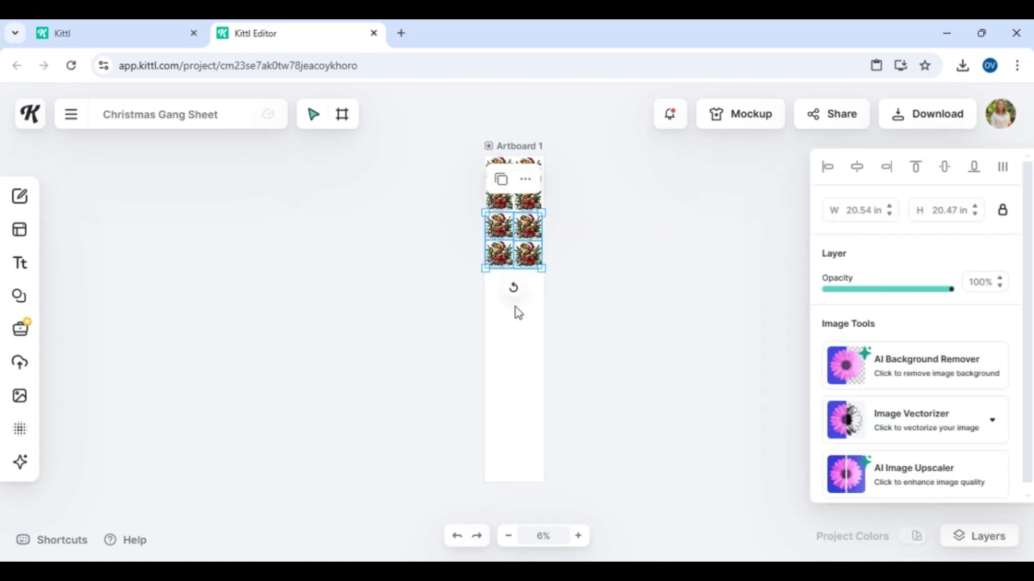
right_click(516, 312)
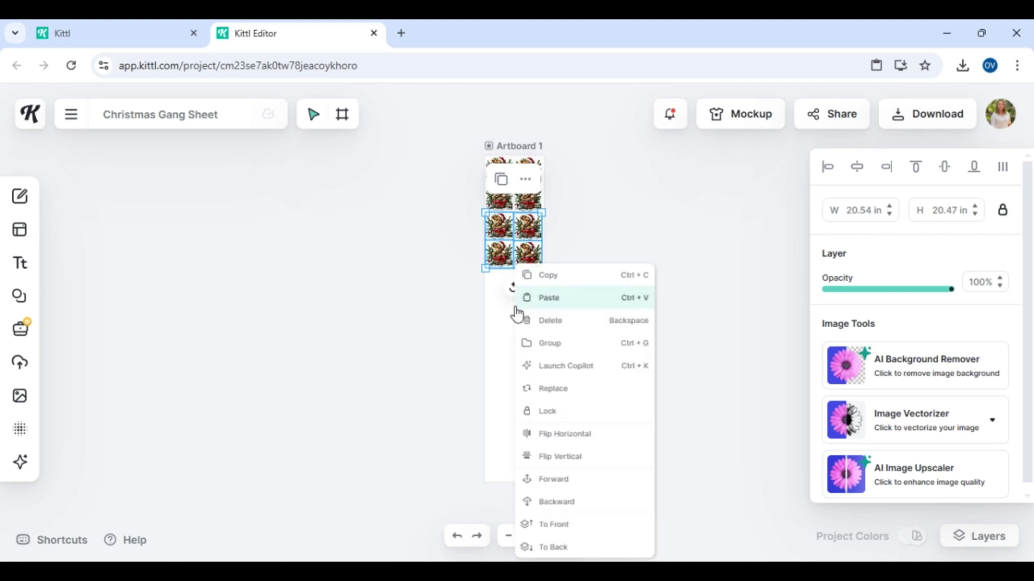
click(559, 299)
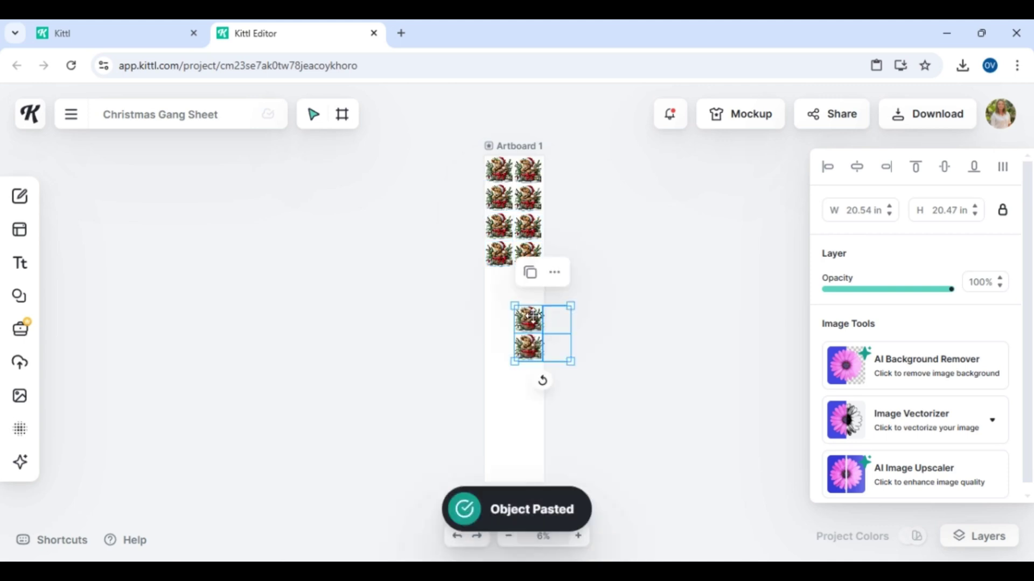
drag(532, 312, 508, 280)
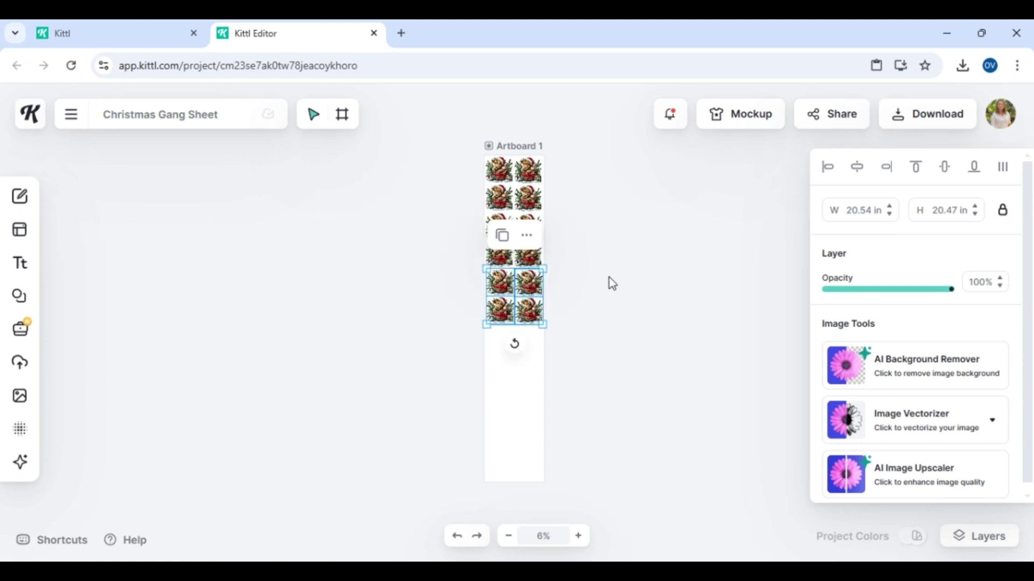
click(613, 282)
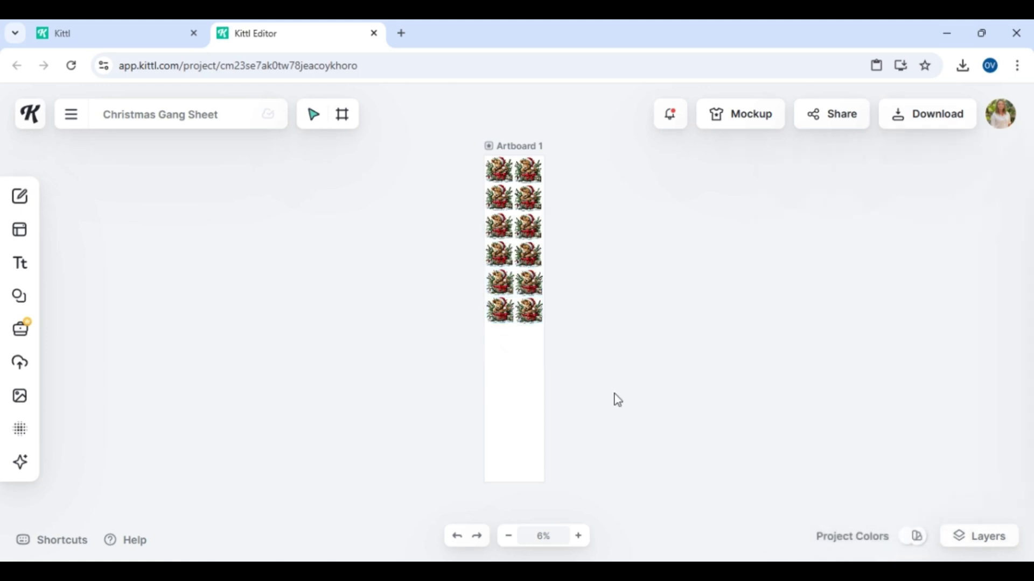
click(578, 536)
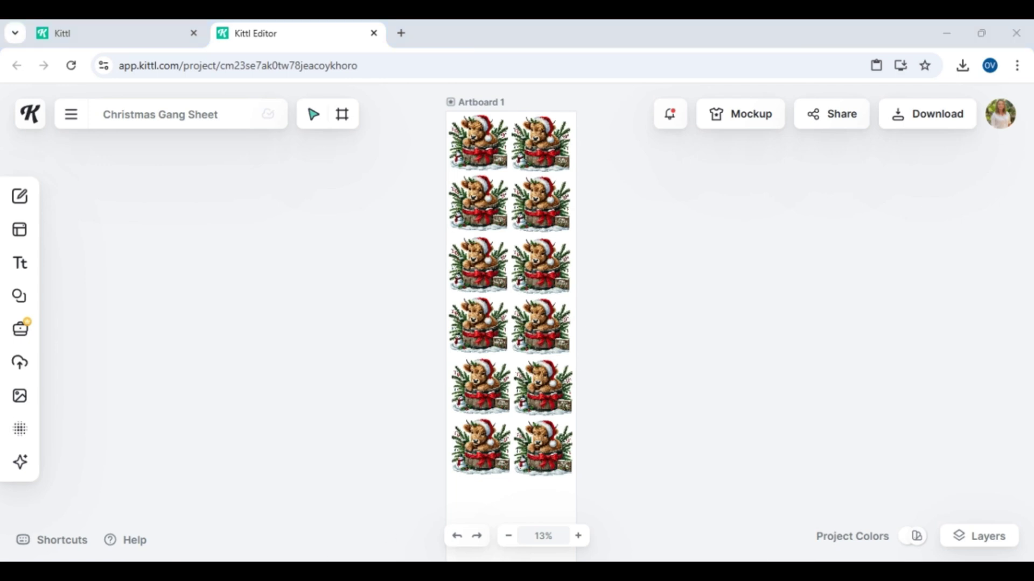
- Add the gingerbread cow image from Uploads to the sheet
scroll(861, 440, down, 5)
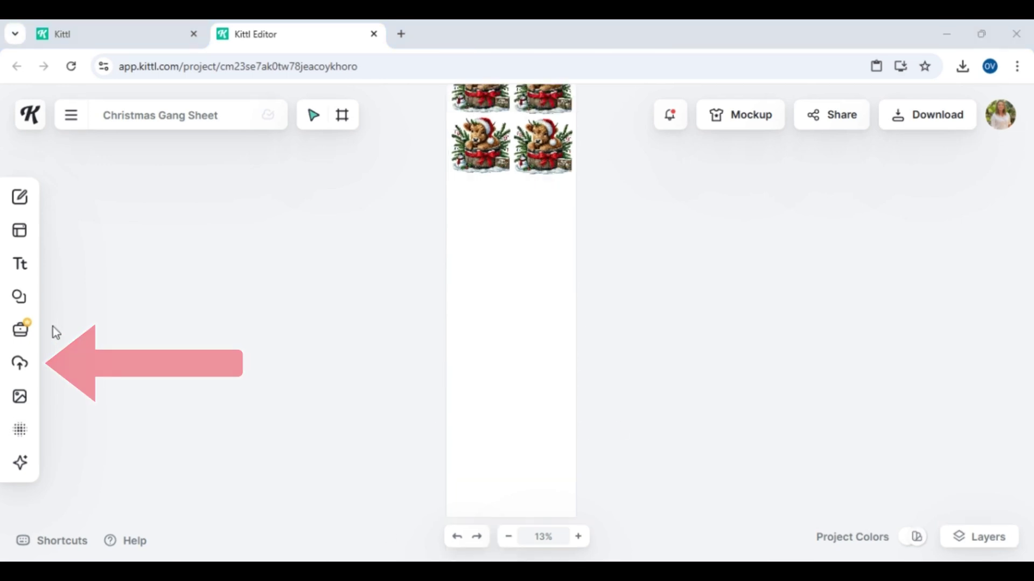
click(20, 374)
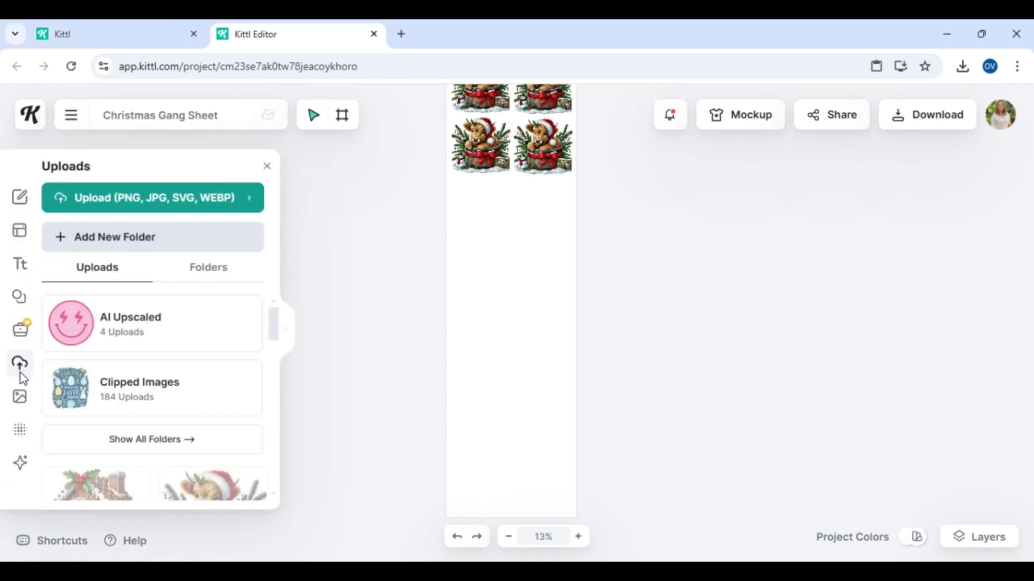
drag(277, 334, 273, 349)
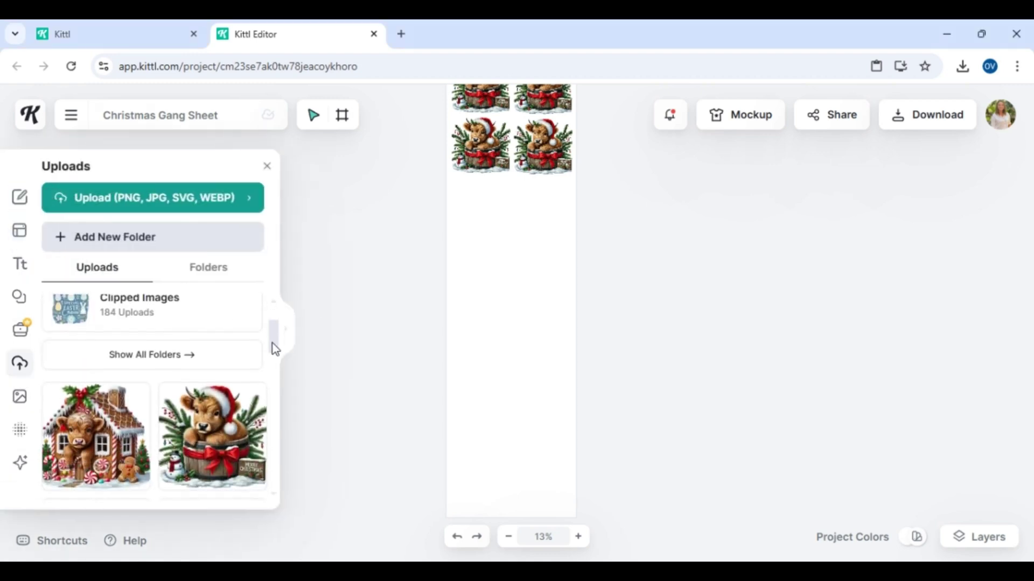
click(110, 423)
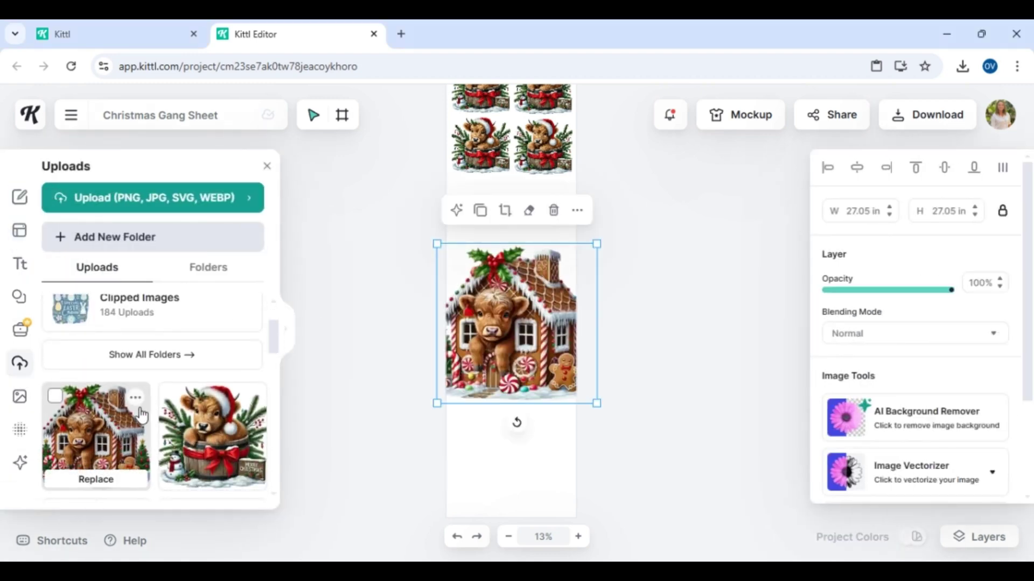
click(266, 167)
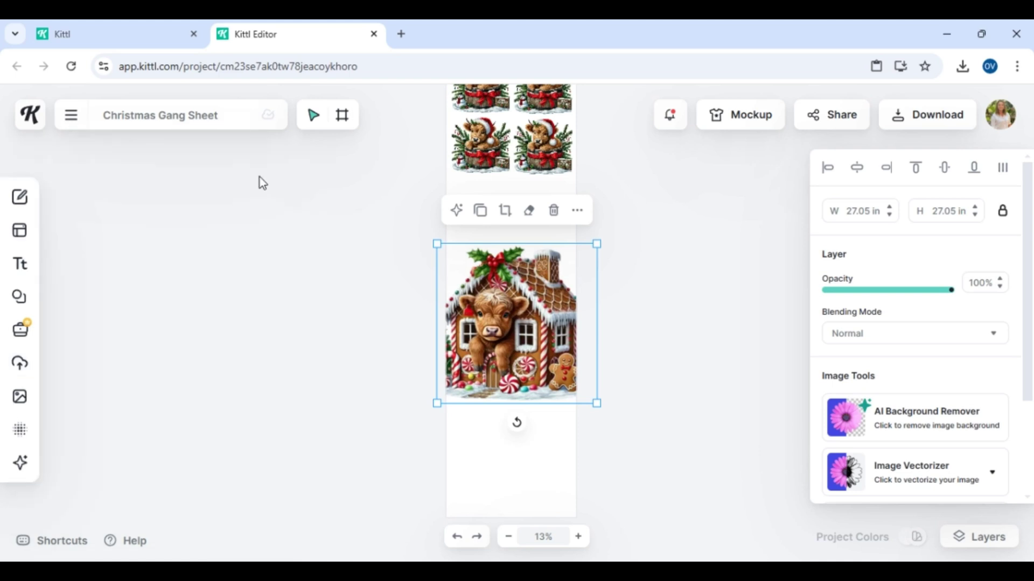
- Set the gingerbread image width to 10 in, place it under the cows, and duplicate it beside
click(863, 211)
text(10)
key(Return)
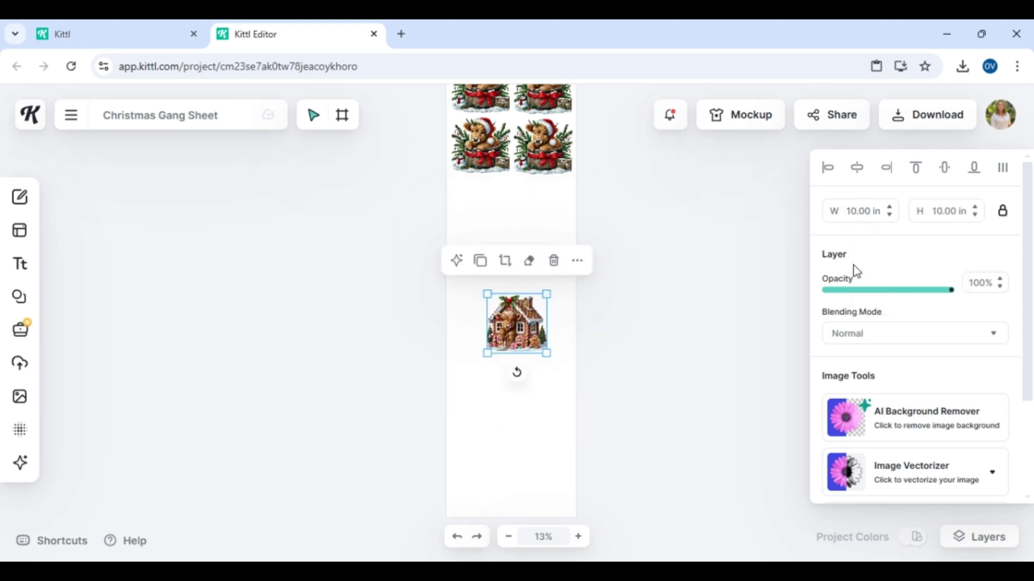
drag(508, 325, 552, 222)
key(ctrl+d)
- Align the two gingerbread houses by their middles and paste a second row below
click(481, 210)
drag(648, 235, 390, 219)
click(942, 176)
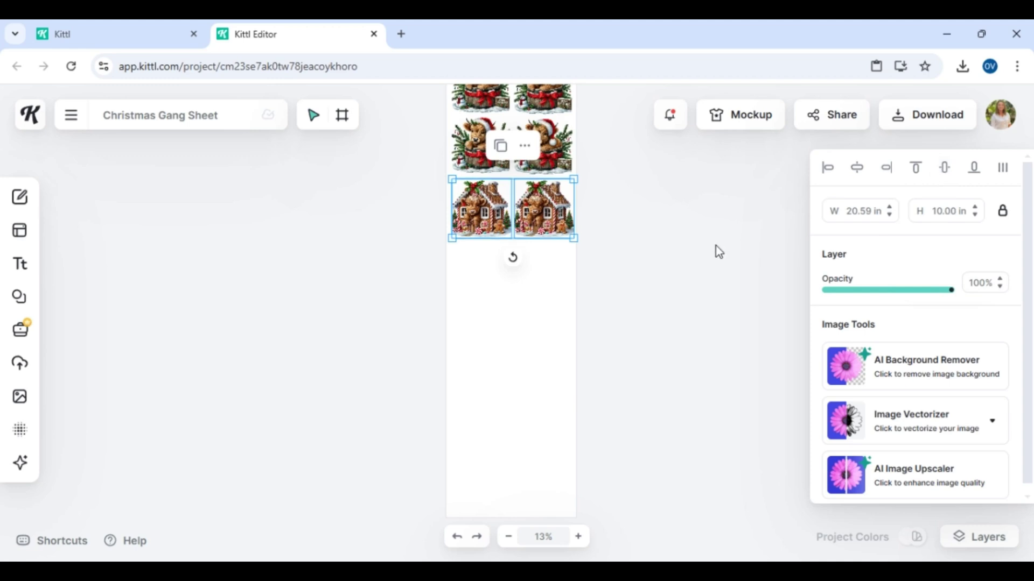
key(ctrl+v)
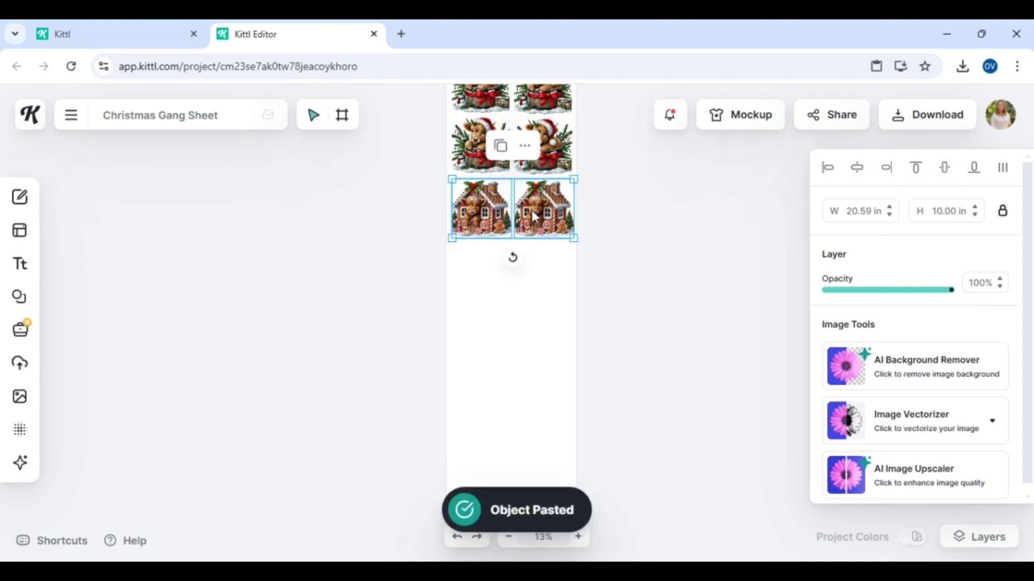
drag(531, 210, 530, 275)
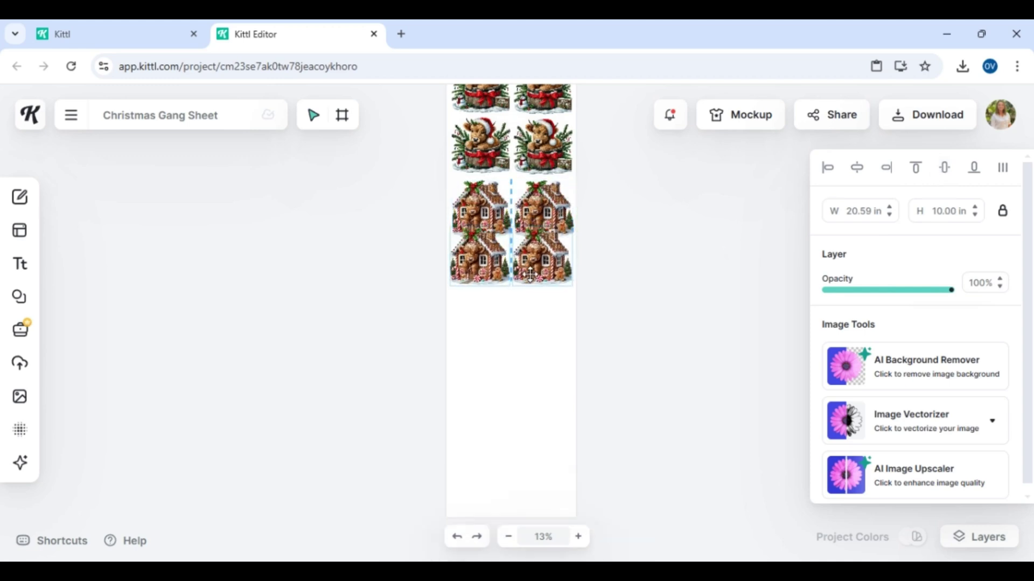
click(667, 302)
- Copy both gingerbread rows and paste them further down as rows three and four
drag(663, 300, 385, 195)
key(ctrl+c)
key(ctrl+v)
drag(537, 221, 536, 335)
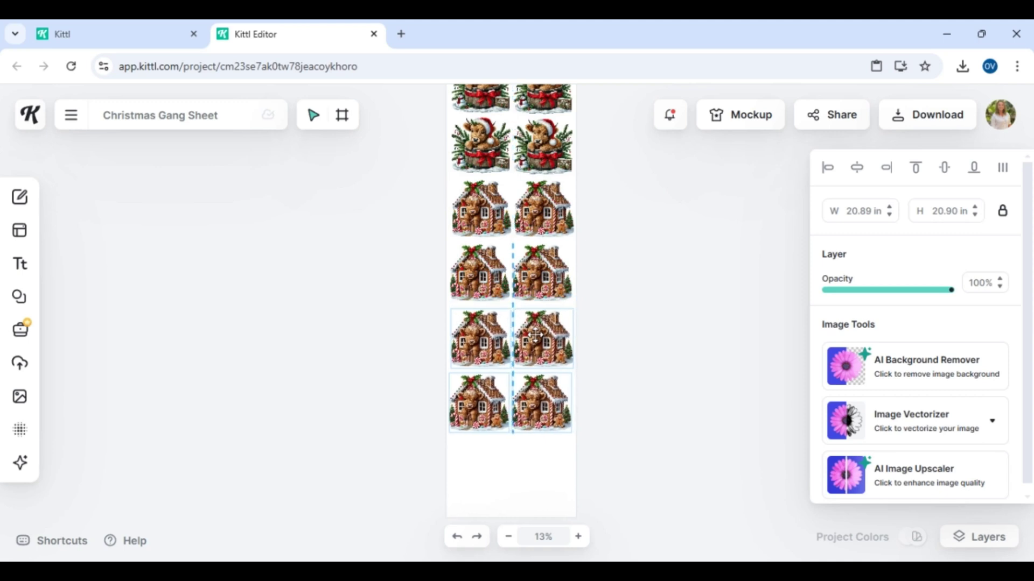
click(662, 351)
- Copy the bottom gingerbread pair and paste it beneath as the fifth row
drag(652, 419, 422, 405)
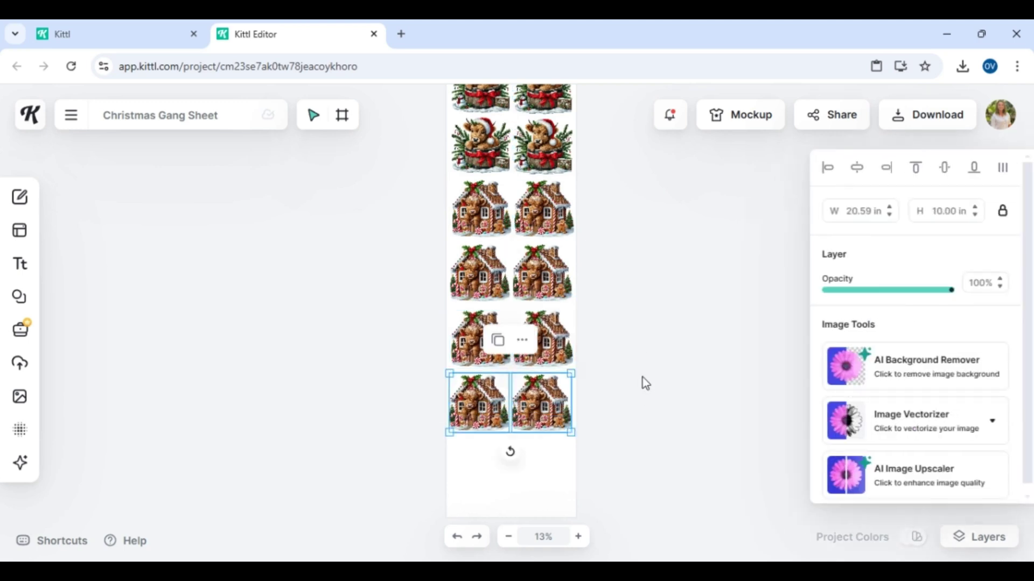
key(ctrl+c)
key(ctrl+v)
drag(533, 401, 533, 464)
click(689, 431)
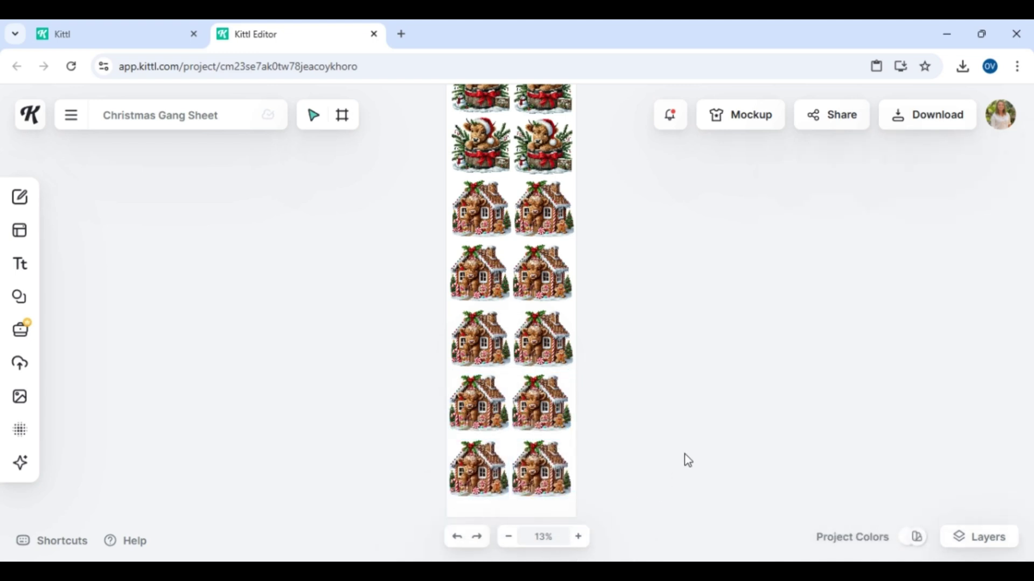
scroll(686, 460, up, 5)
scroll(688, 462, down, 5)
- Zoom out to 6%, raise the artboard, and marquee-select the right column of cow images
click(508, 537)
scroll(676, 445, up, 3)
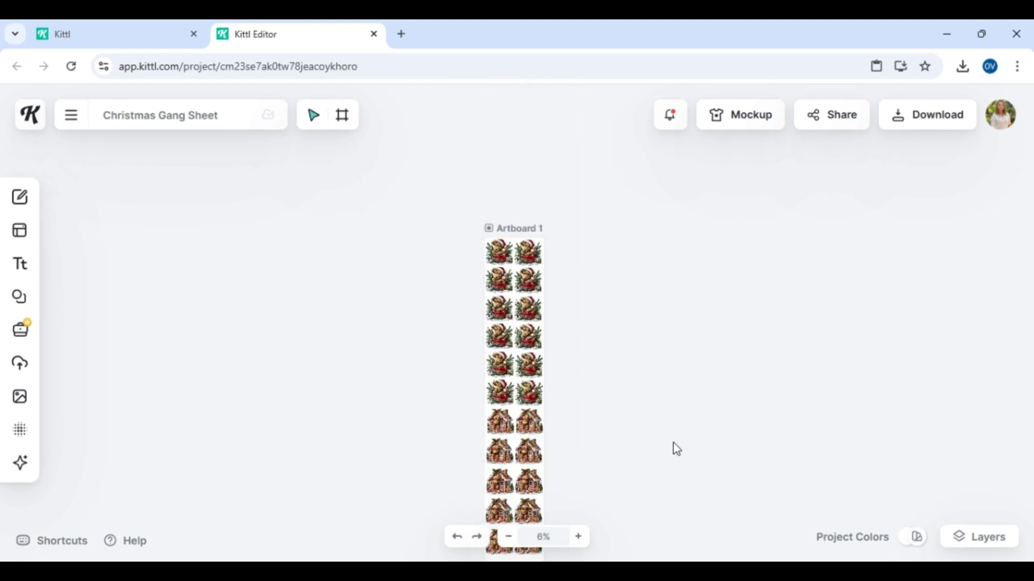
drag(512, 228, 506, 151)
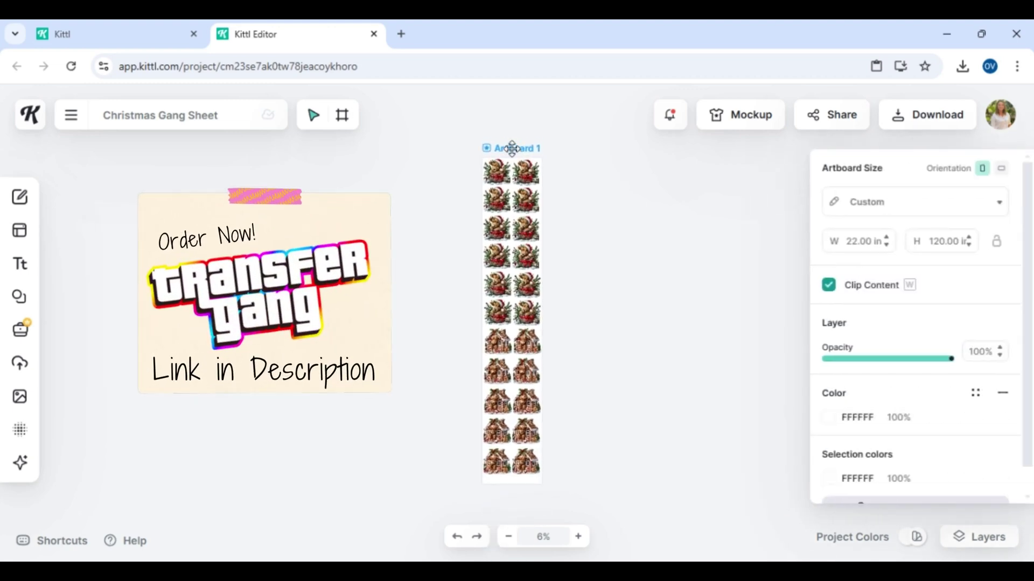
click(628, 251)
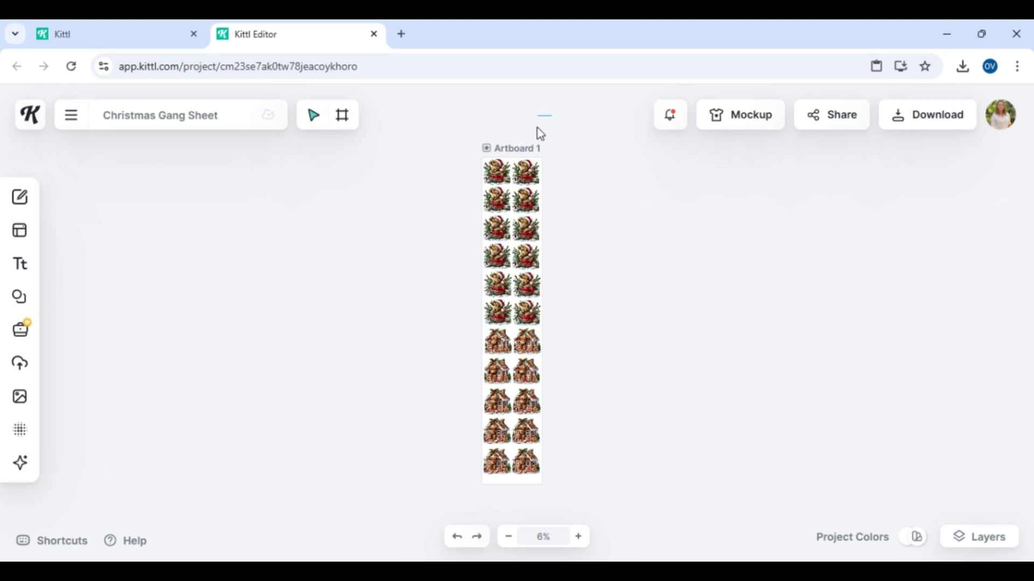
drag(541, 133, 526, 498)
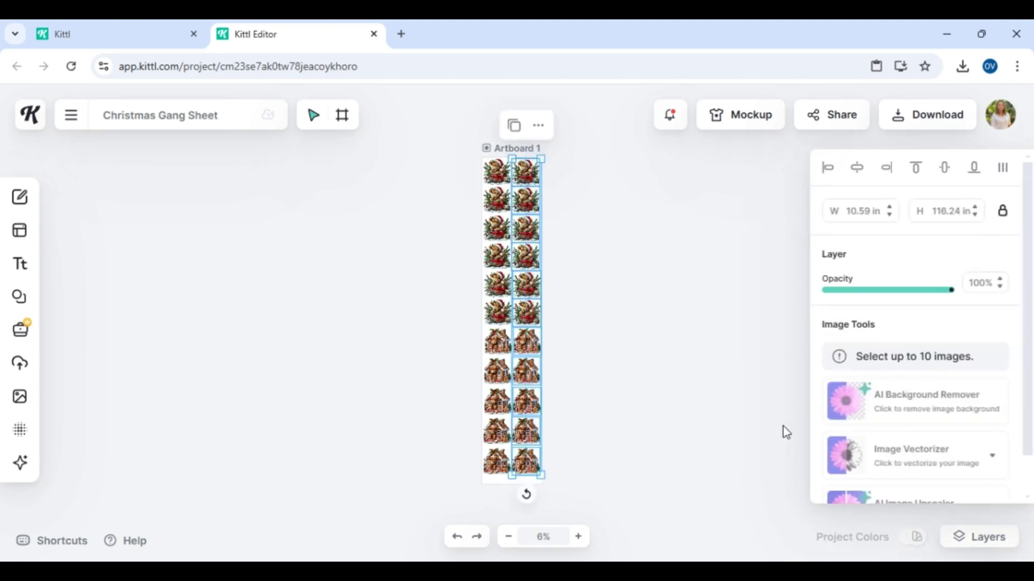
- Apply Tidy to the right column, then to the left column, for even vertical spacing
click(1007, 178)
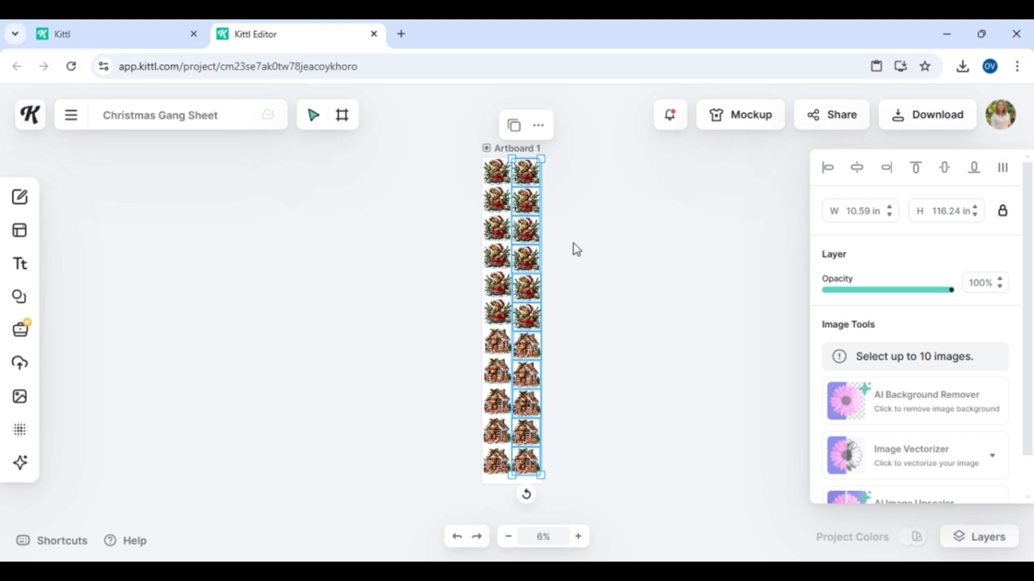
click(434, 173)
drag(443, 149, 497, 472)
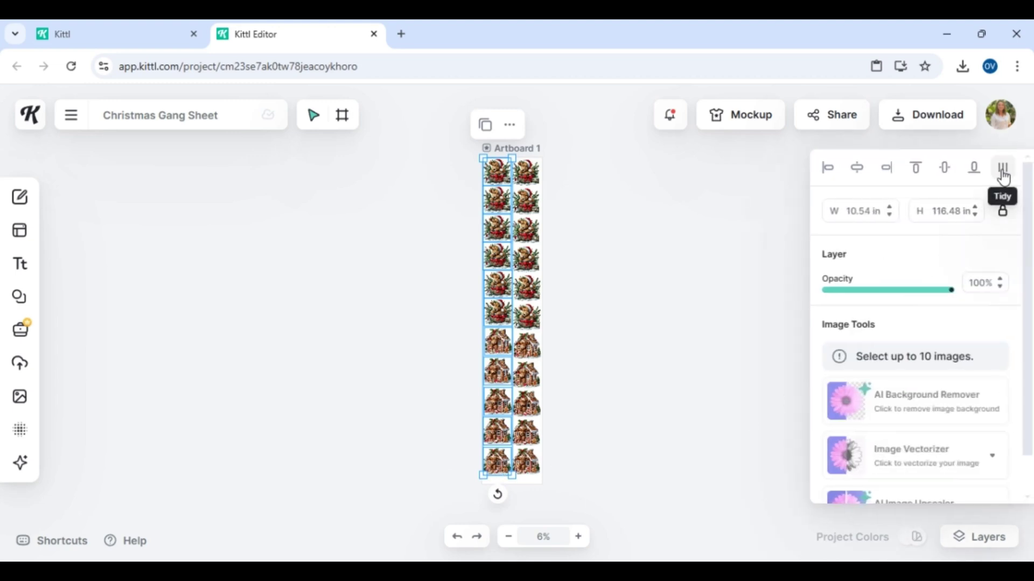
click(1003, 168)
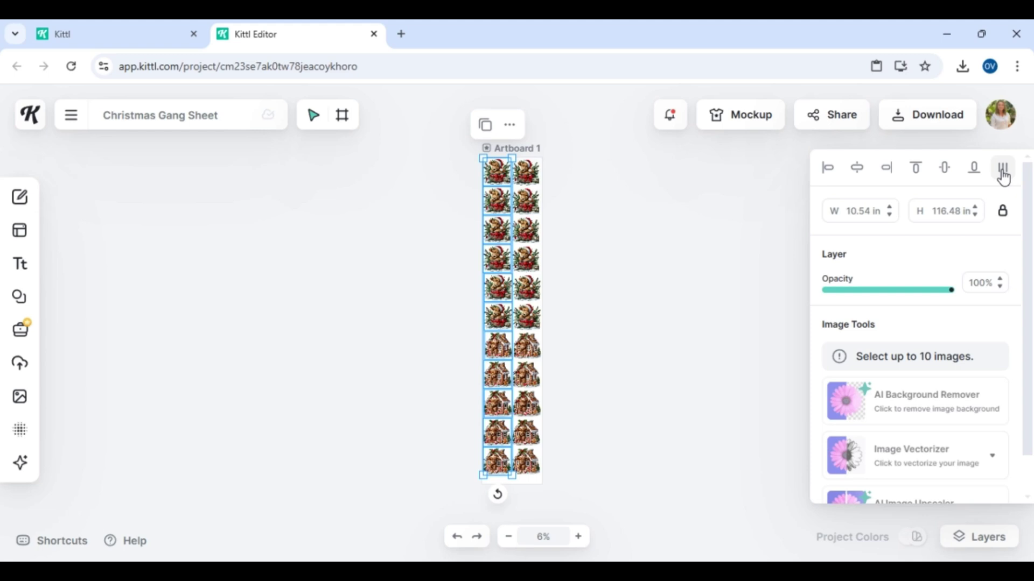
click(725, 272)
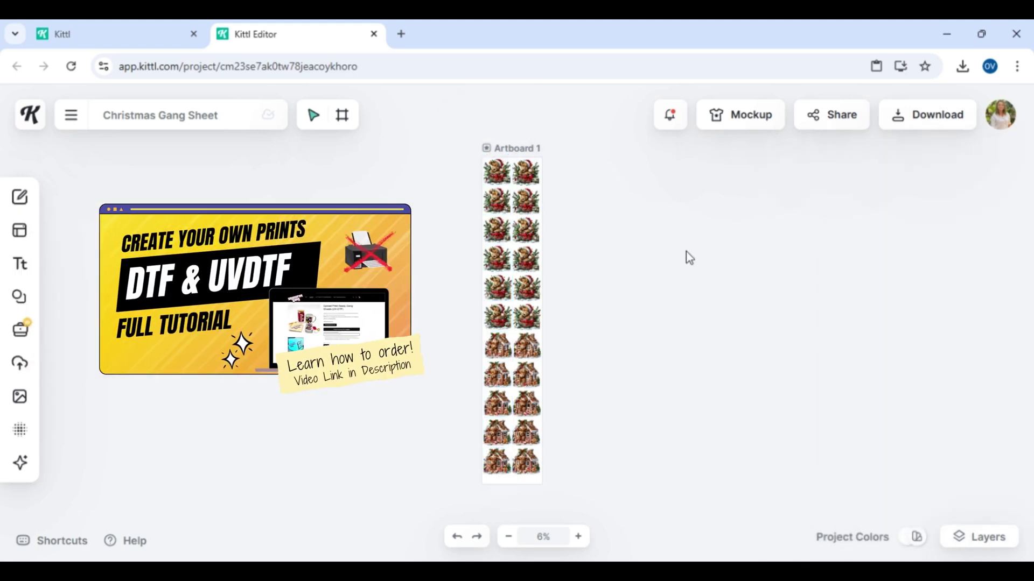
- Select all 22 cow images and drag them onto the blue centre guide of the sheet
drag(411, 130, 567, 382)
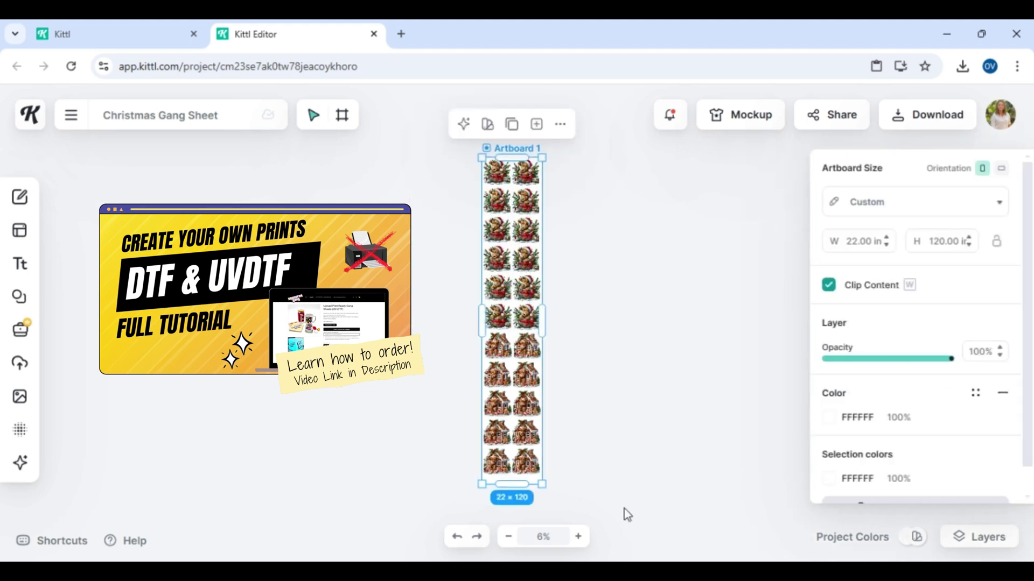
drag(629, 512, 409, 169)
drag(455, 167, 571, 461)
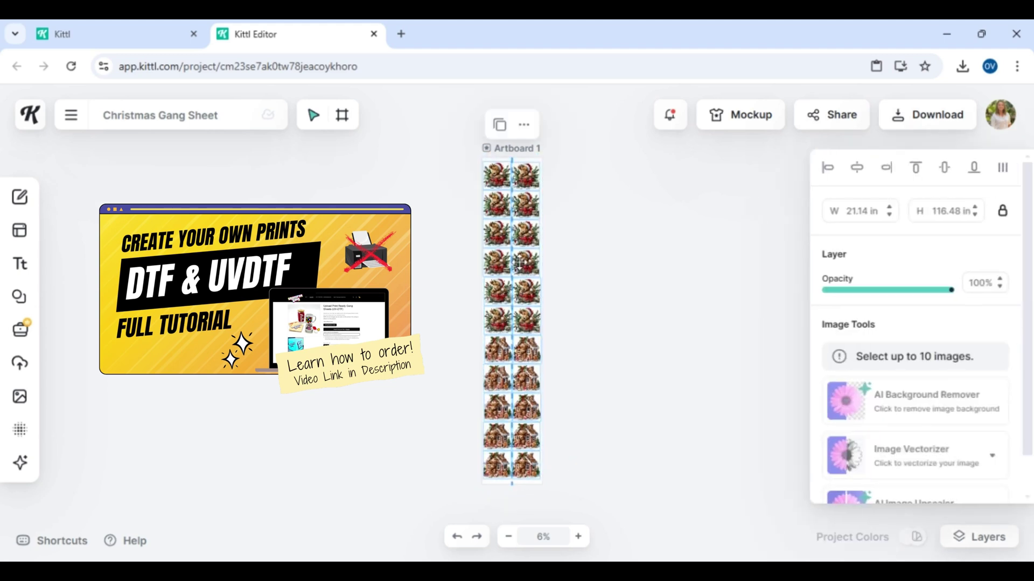
drag(520, 262, 519, 262)
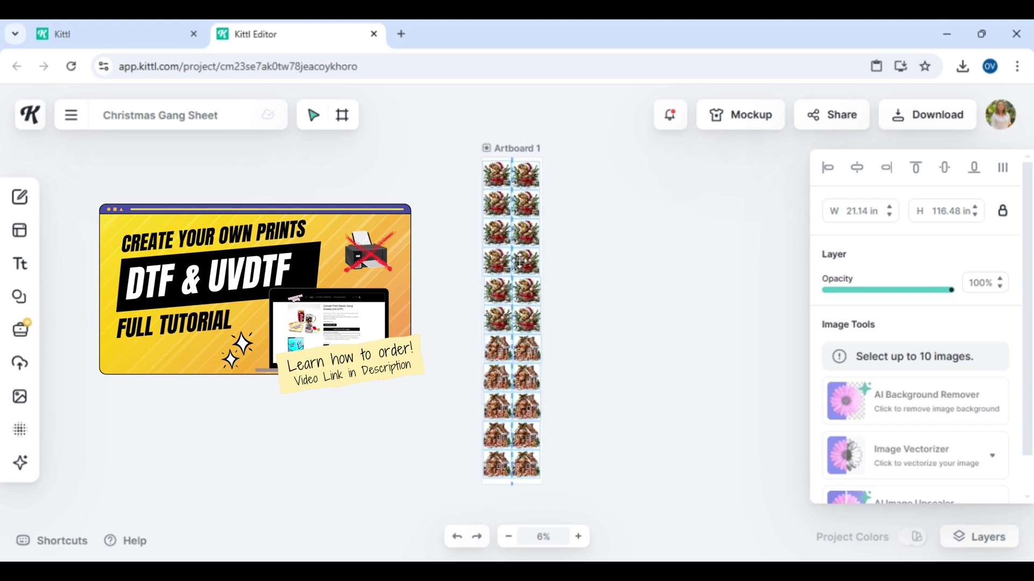
drag(519, 262, 518, 262)
click(663, 276)
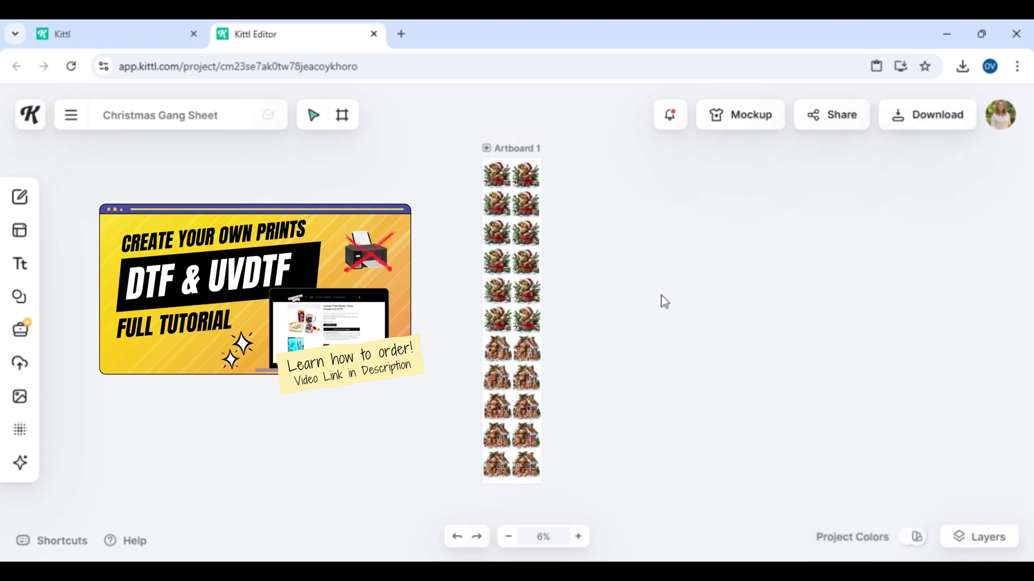
- In Download options, turn on Remove Background and confirm the PNG file type
key(ctrl+plus)
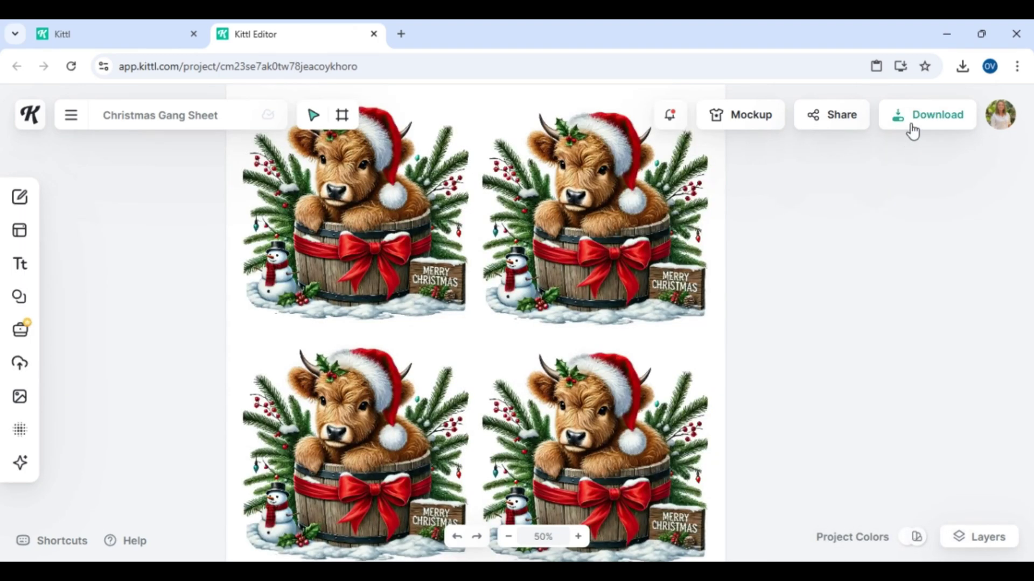
click(912, 129)
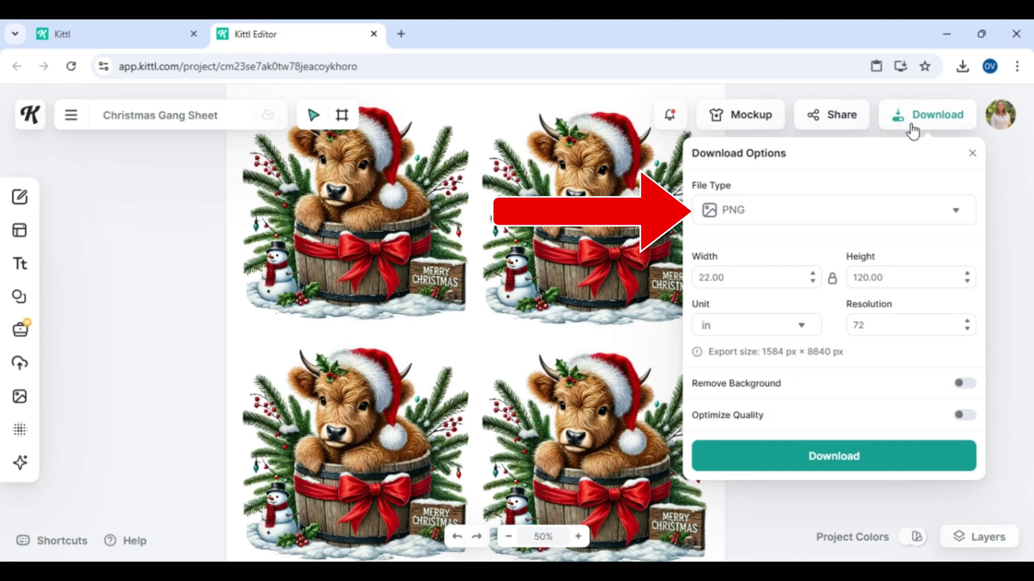
click(965, 383)
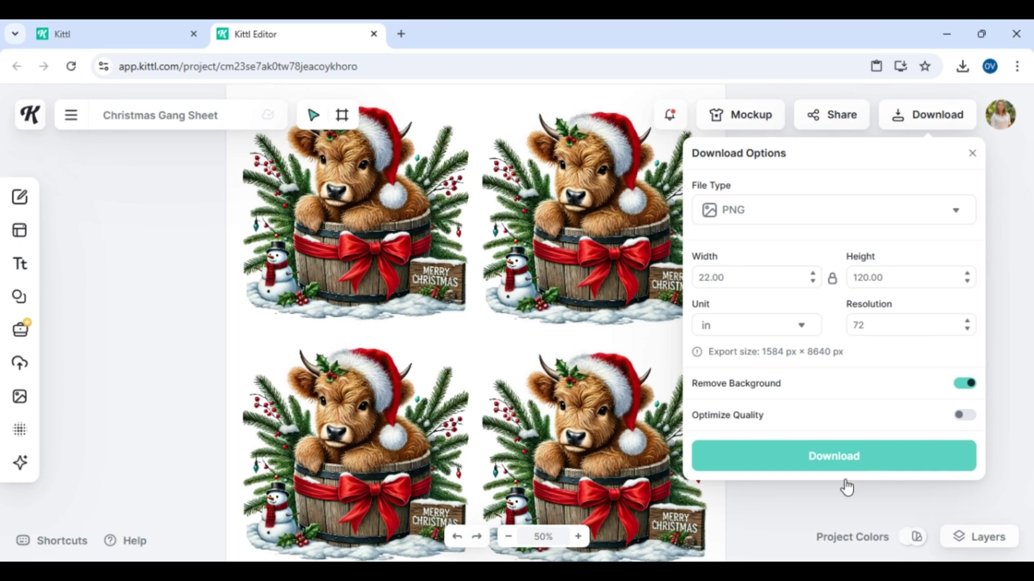
click(958, 211)
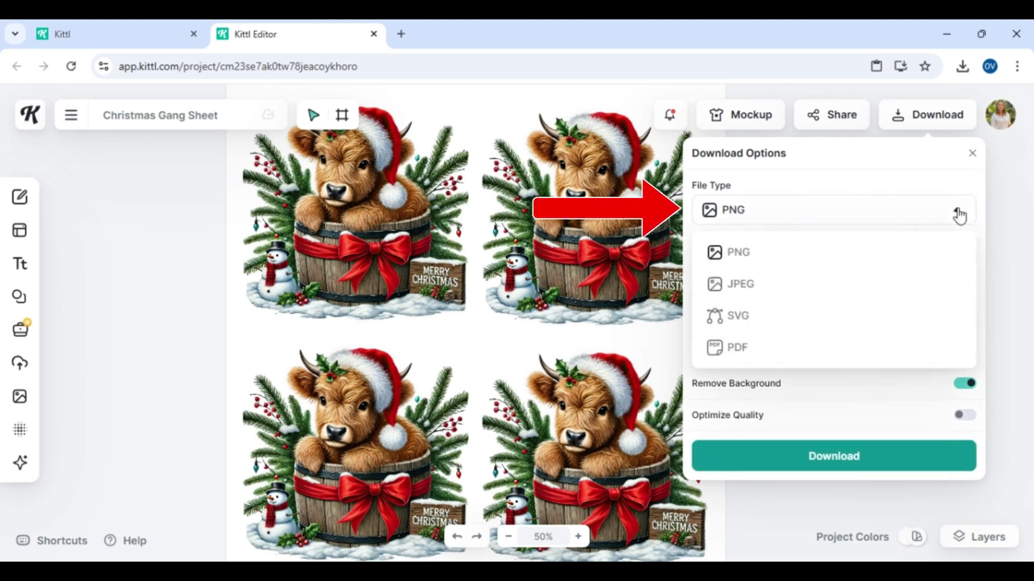